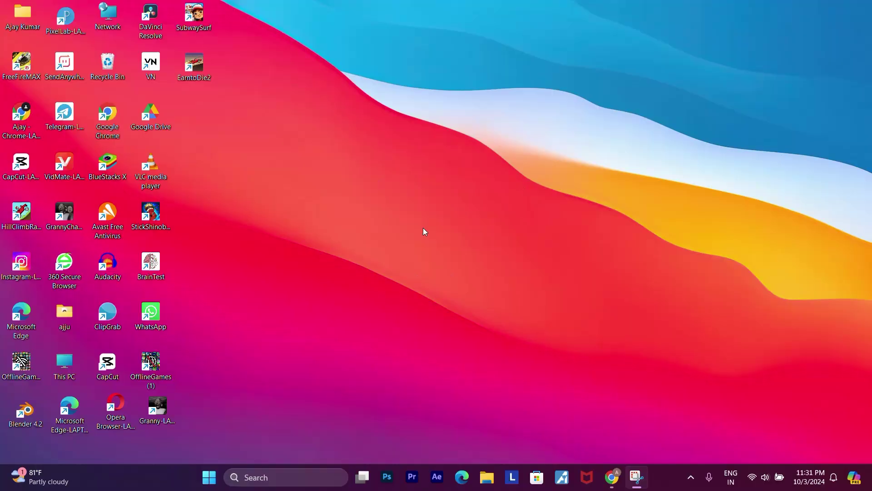
- Launch Photoshop, open BIG BILLION DAY.psd, zoom in and out to inspect it, then go Home
click(387, 478)
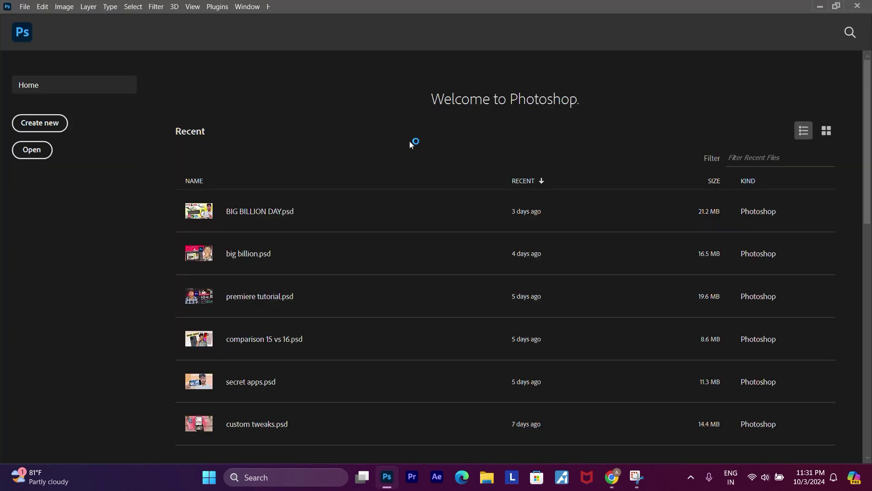
click(363, 199)
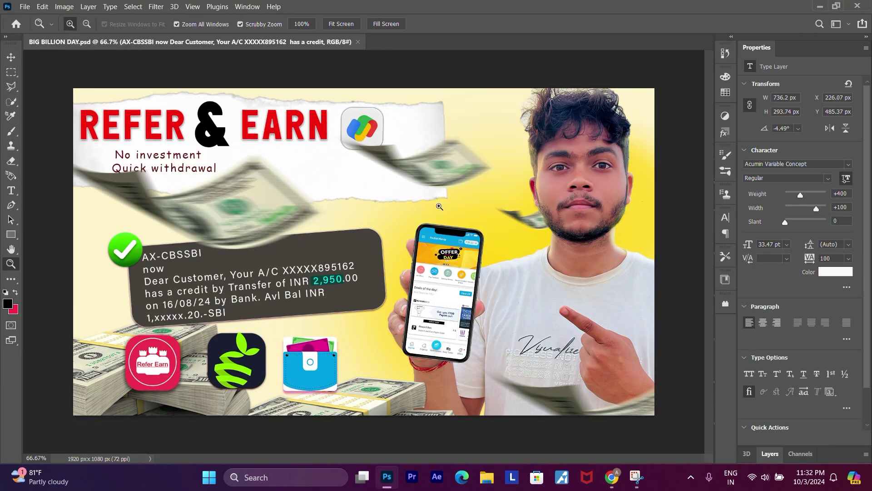
click(354, 257)
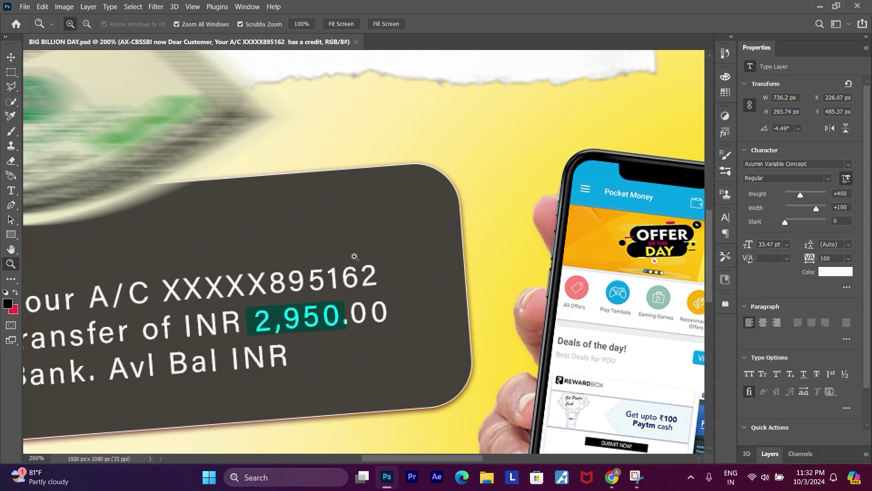
drag(355, 258, 313, 278)
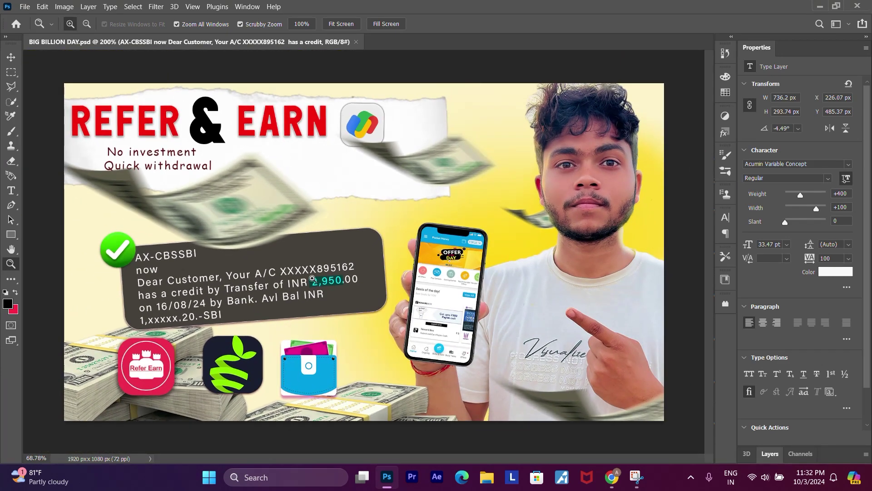
click(17, 25)
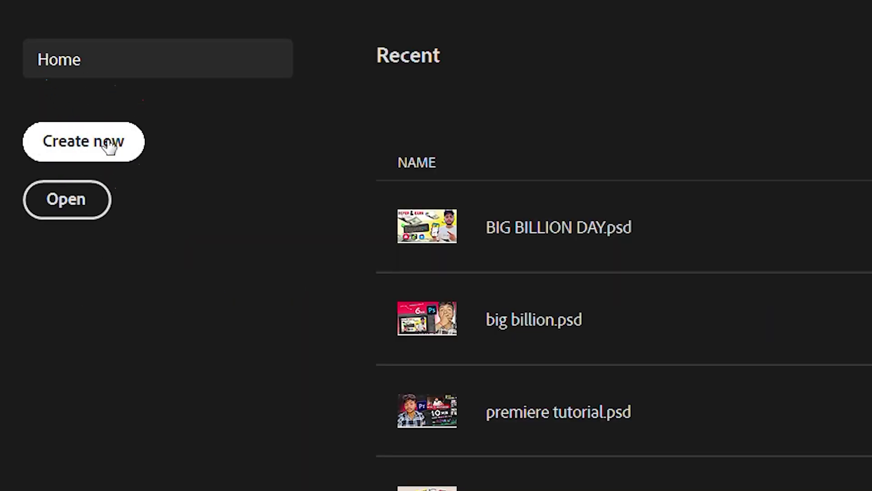
- Create a blank 1920 × 1080 px, 72 ppi white document, then check the big billion.psd reference
click(109, 147)
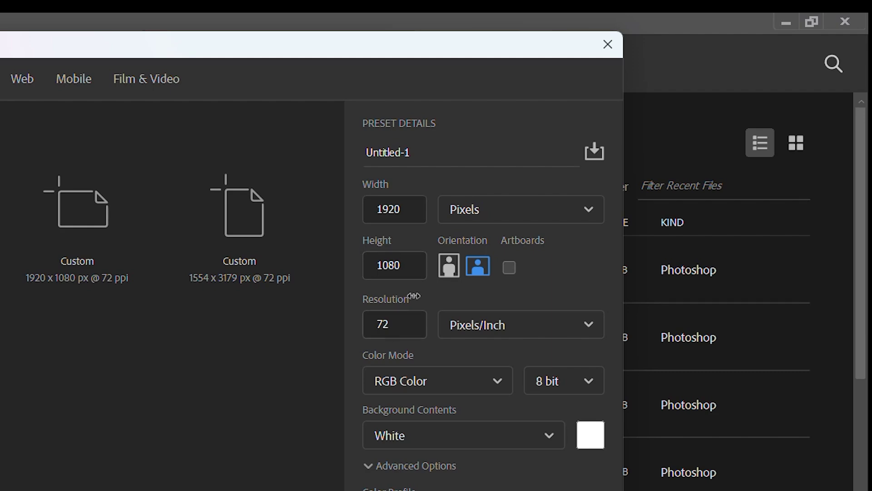
click(505, 453)
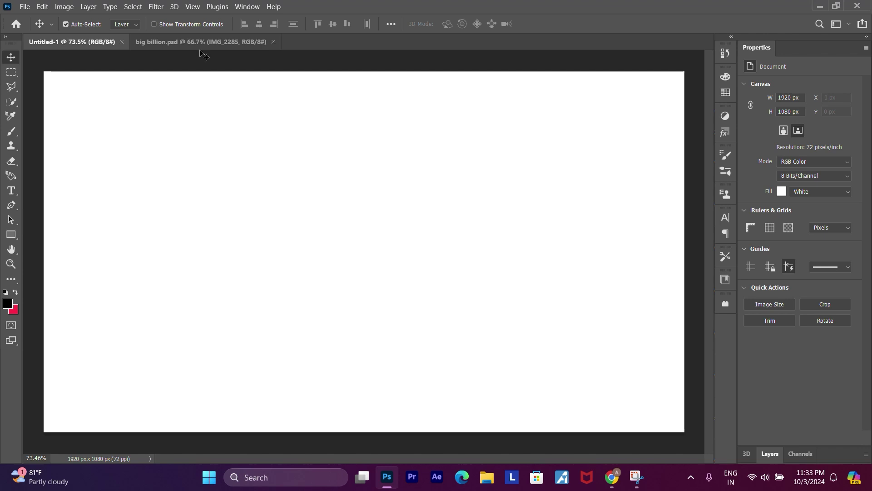
click(200, 45)
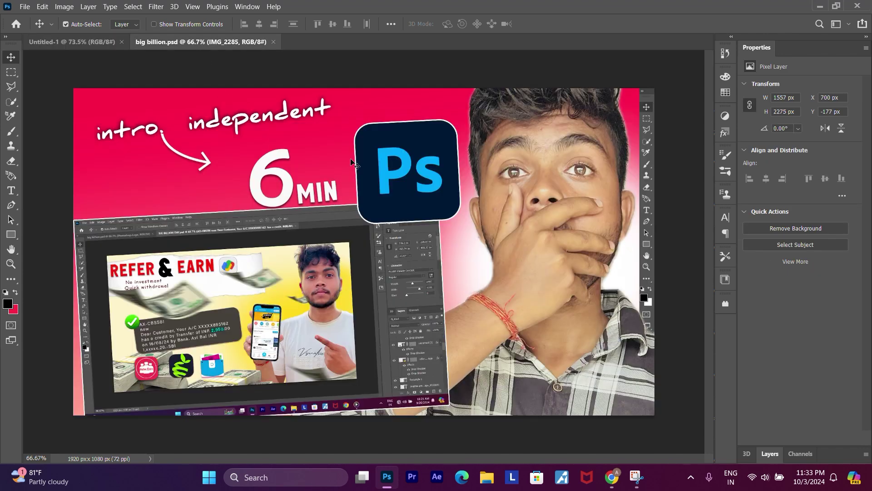
click(97, 42)
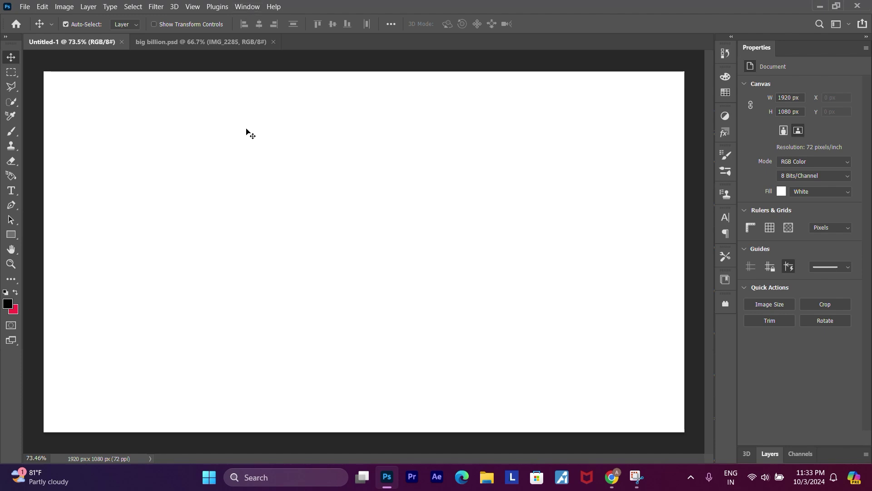
- Place IMG_2285 into Untitled-1 as an embedded image and roughly position it
click(25, 7)
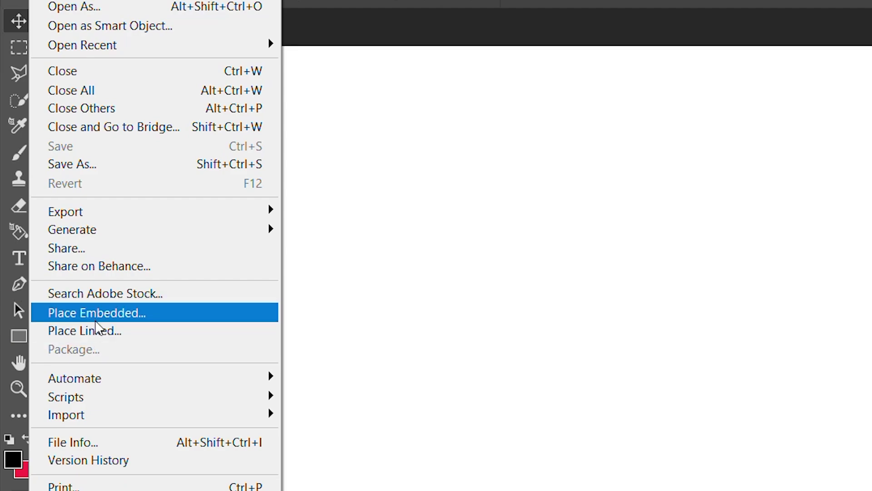
click(96, 320)
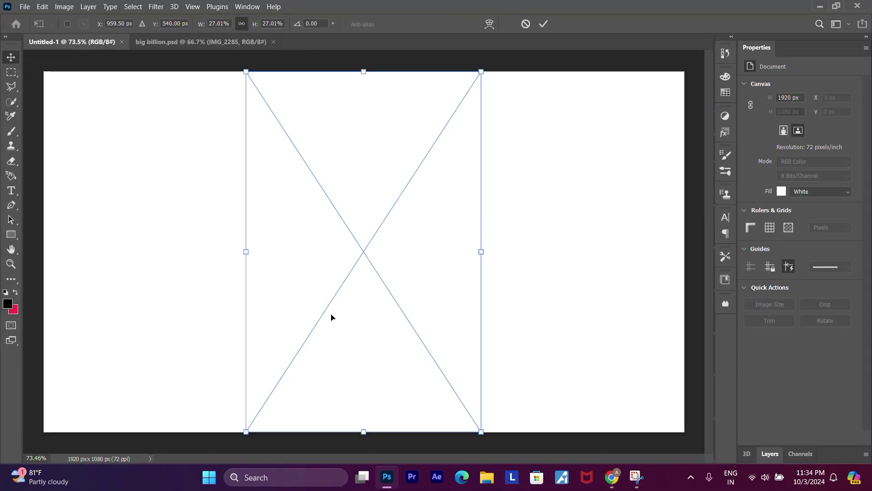
mouse_move(368, 283)
mouse_down()
mouse_move(260, 304)
mouse_move(260, 336)
mouse_up()
drag(364, 138, 601, 94)
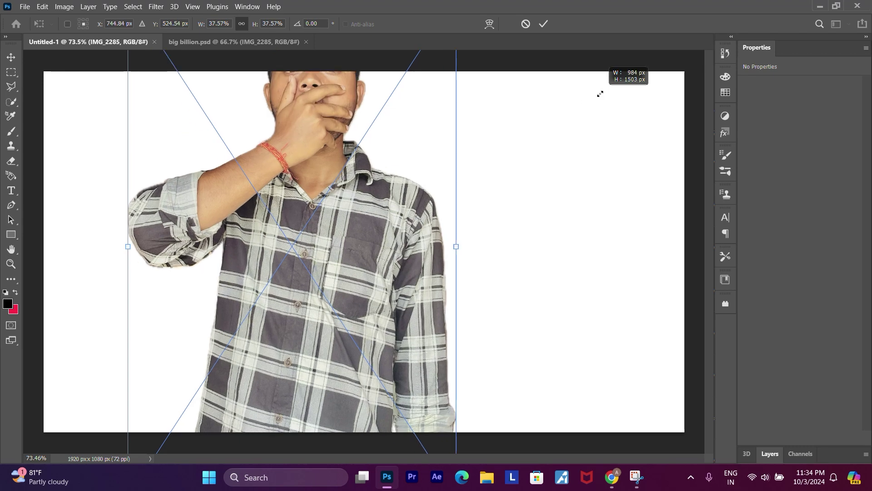
mouse_move(344, 176)
mouse_down()
mouse_move(311, 275)
mouse_move(564, 274)
mouse_up()
click(543, 24)
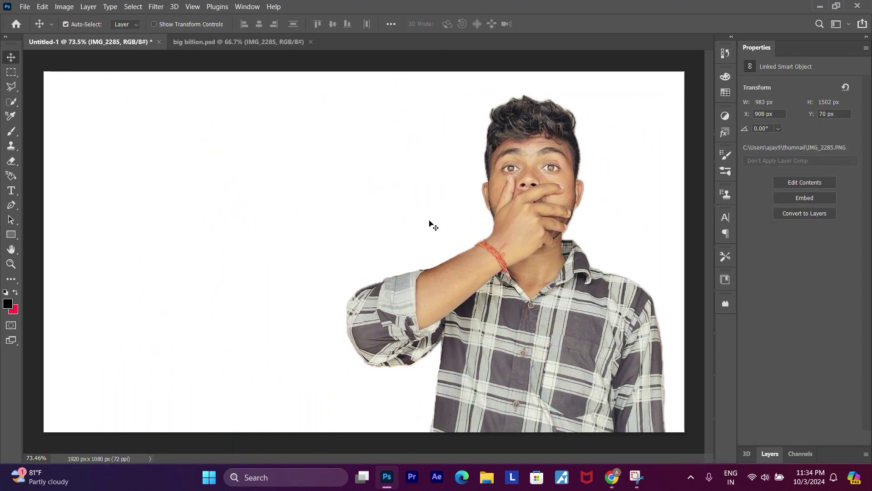
drag(539, 221, 543, 208)
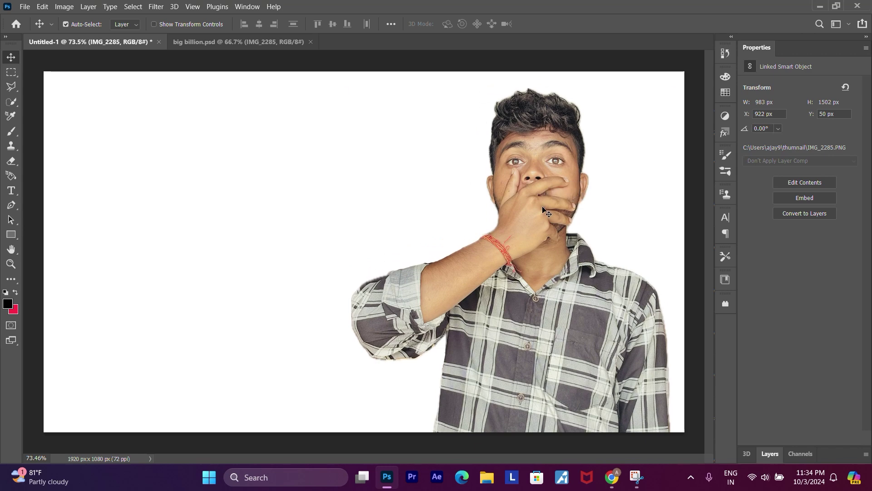
- Scale the IMG_2285 photo up to about 55% and set it along the right edge
key(ctrl)
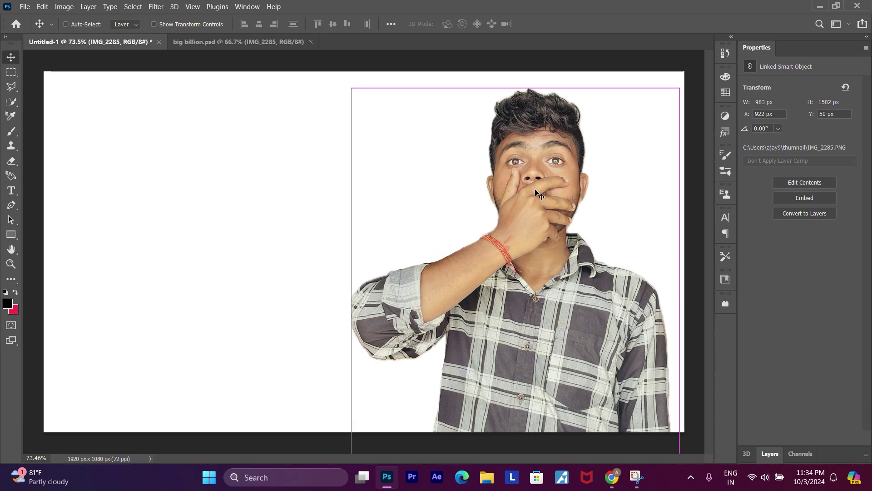
key(ctrl+t)
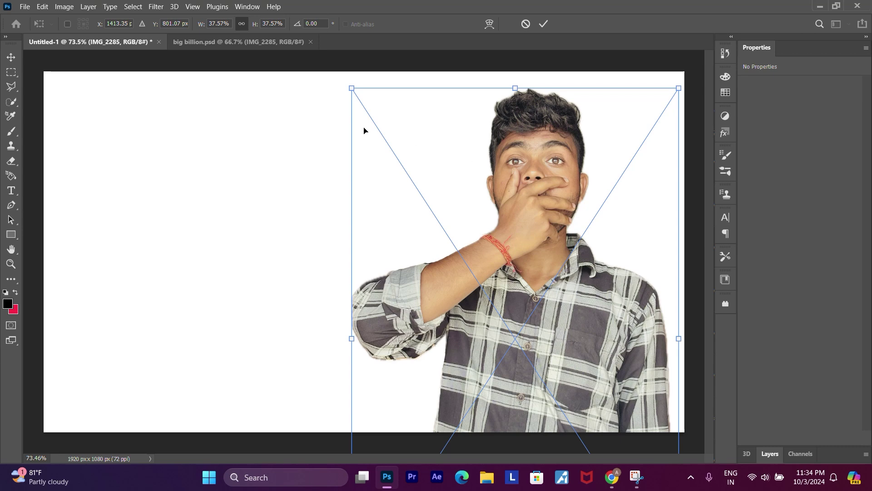
drag(351, 89, 15, 102)
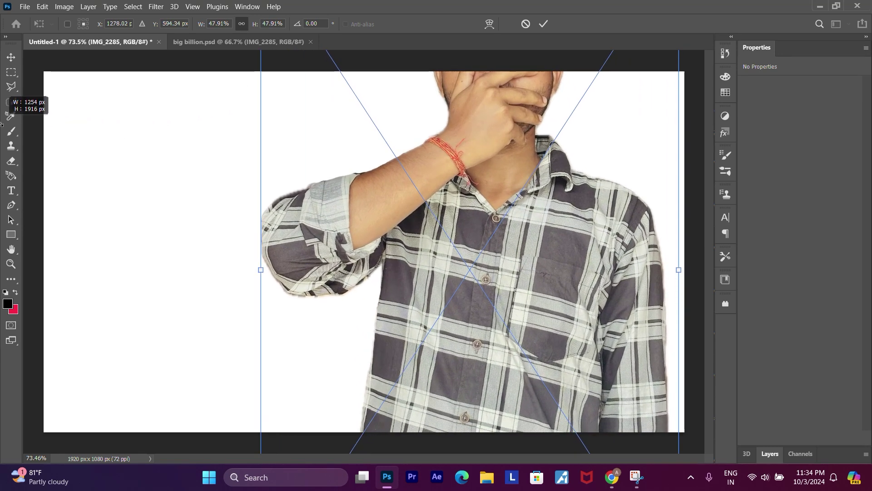
mouse_move(477, 152)
mouse_down()
mouse_move(408, 351)
mouse_move(366, 358)
mouse_up()
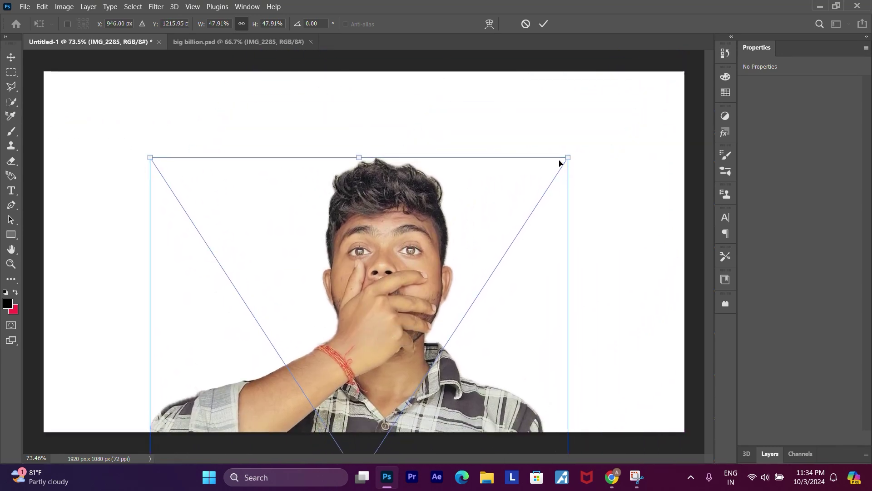
drag(569, 156, 716, 102)
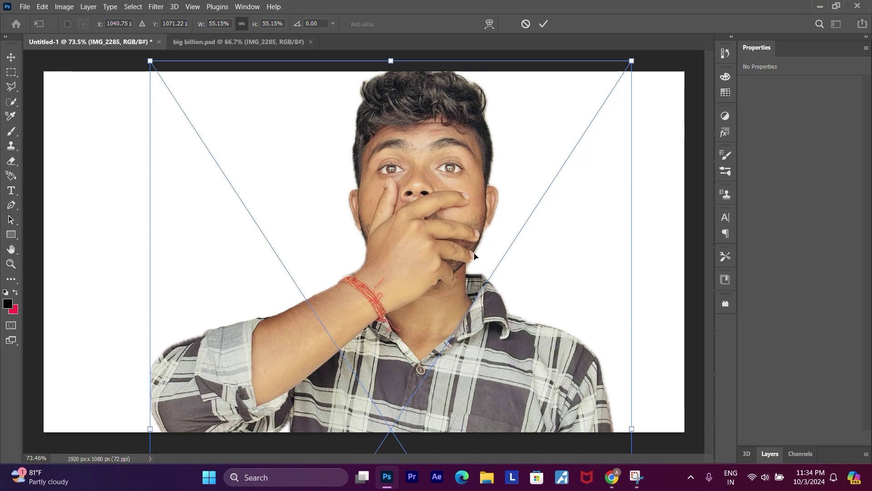
drag(457, 271, 611, 282)
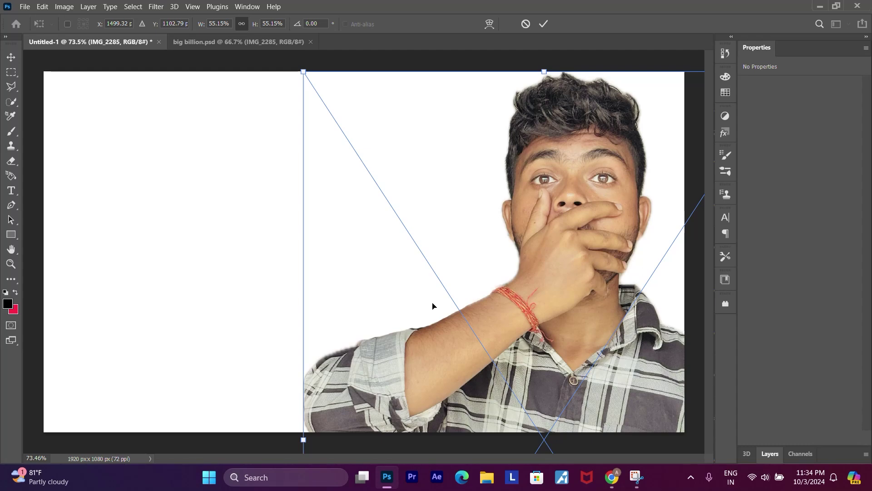
key(Return)
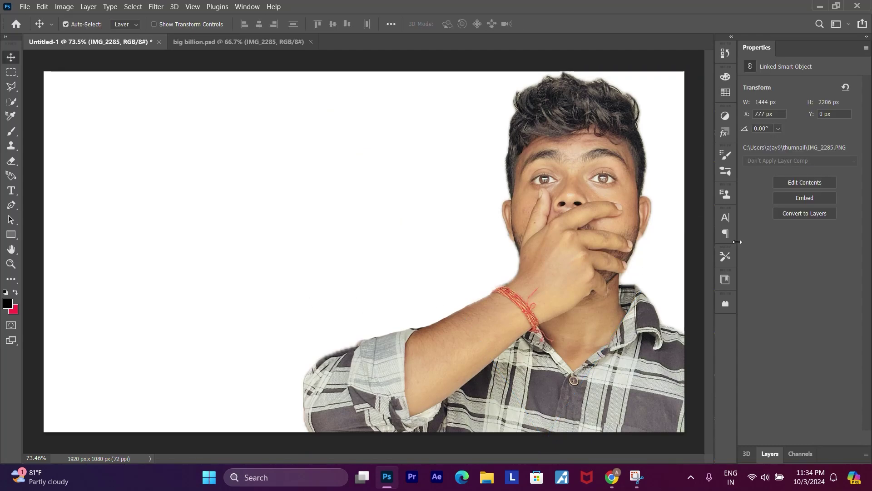
- Show the Layers panel and add a Gradient Fill adjustment layer
click(238, 8)
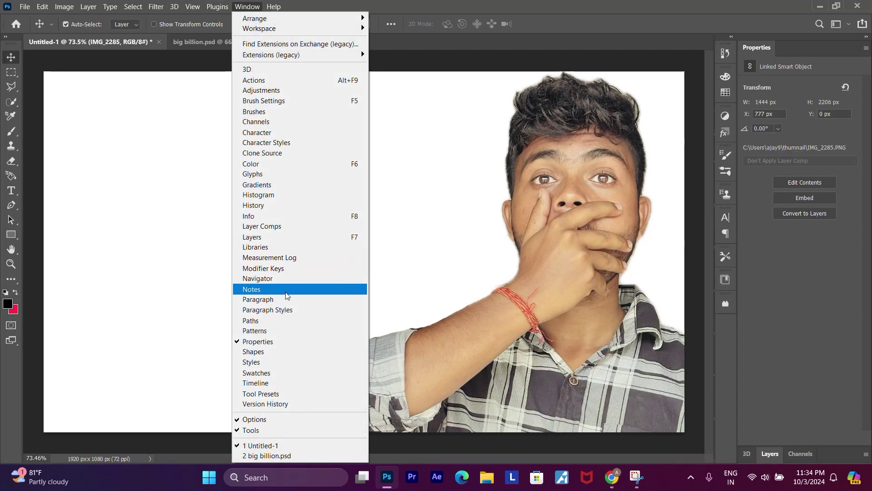
click(262, 238)
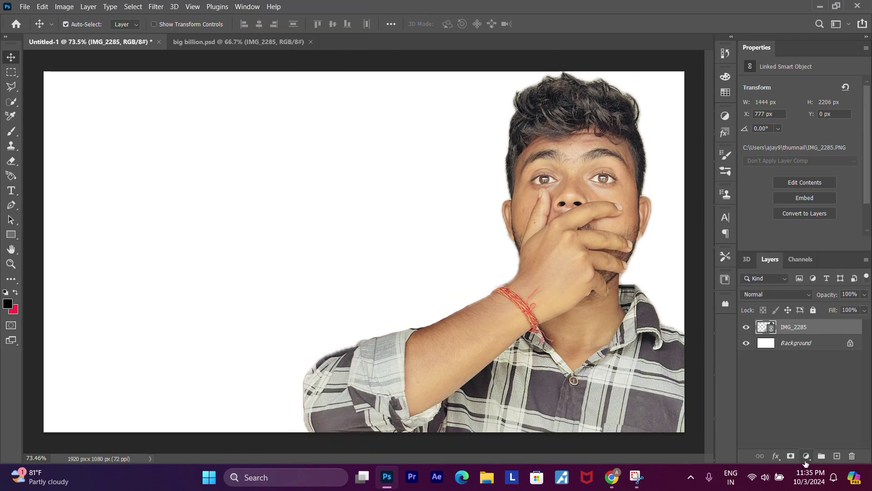
click(806, 456)
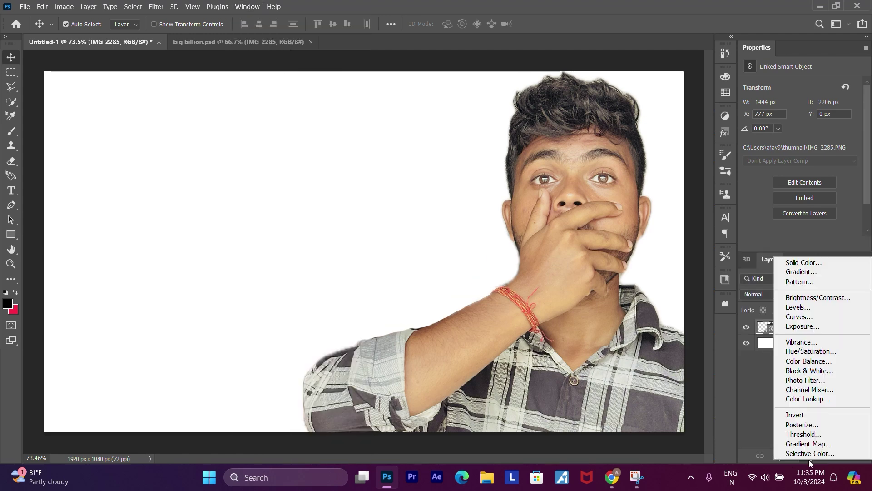
click(809, 459)
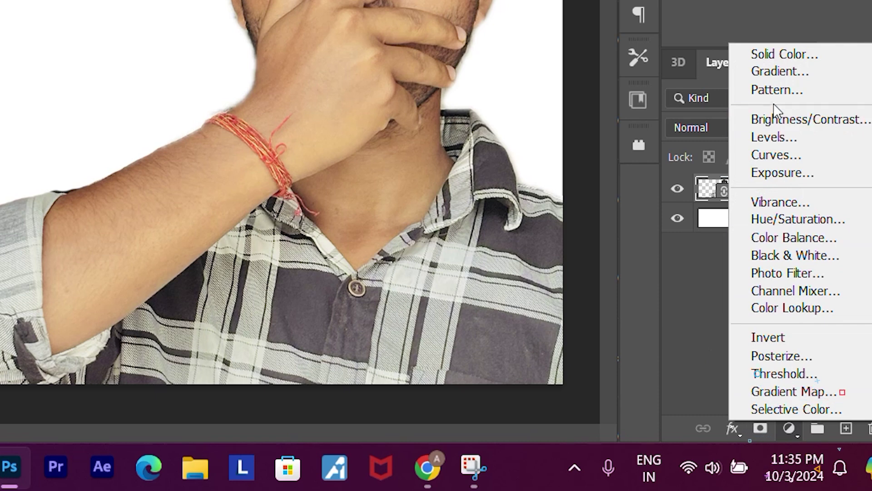
click(772, 72)
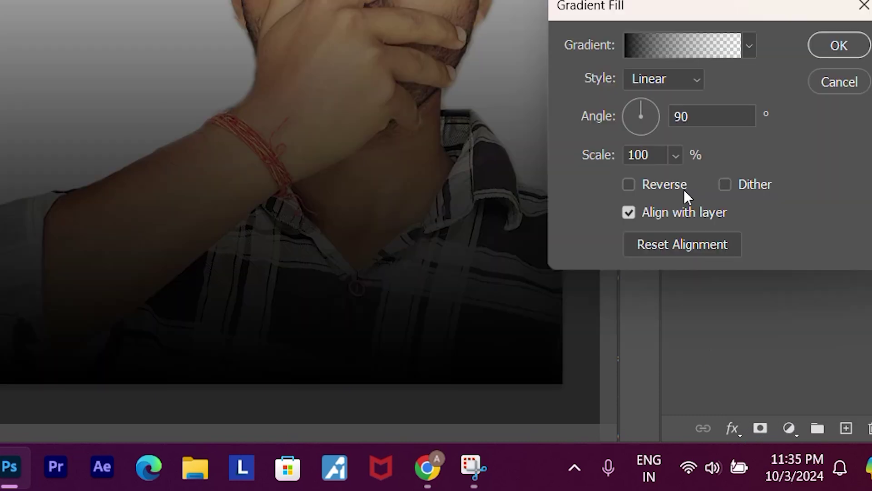
- Apply the red-to-black gradient from the Basics presets and confirm the fill
click(747, 46)
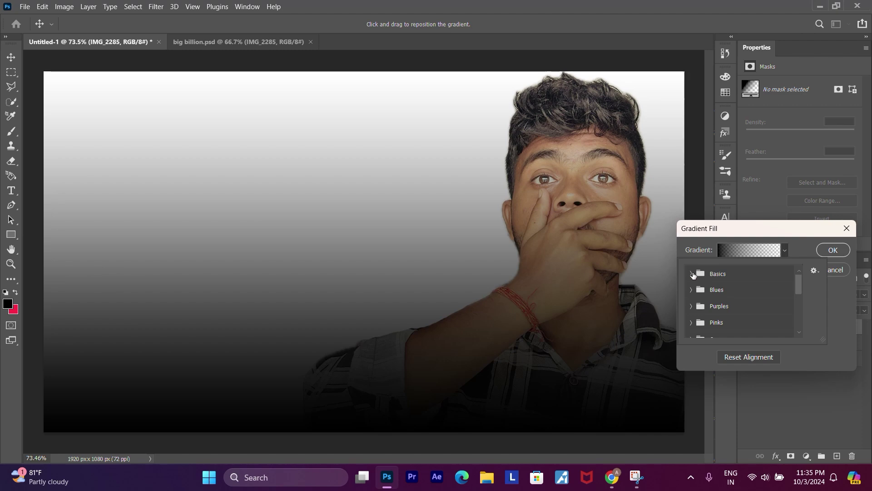
click(692, 274)
click(711, 291)
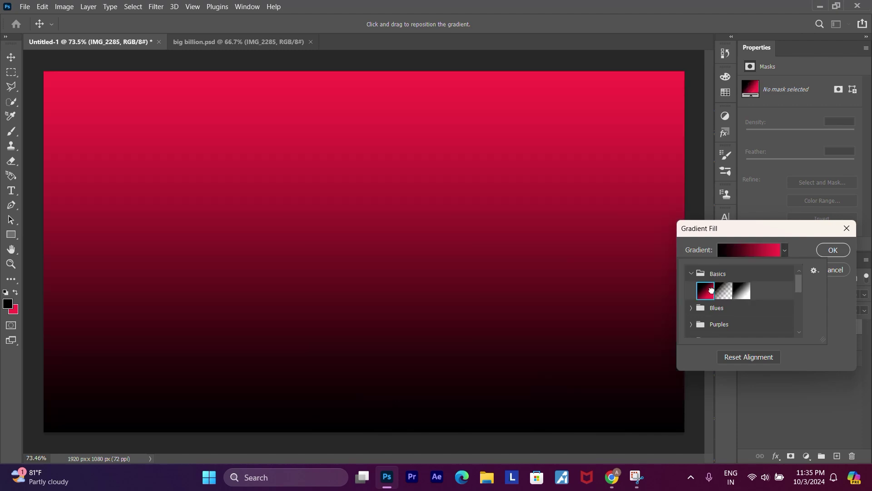
click(692, 273)
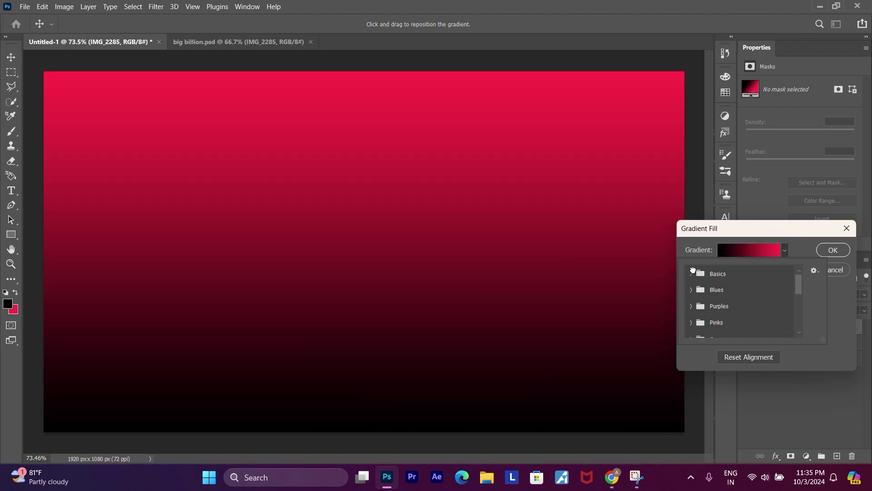
click(837, 250)
- Move Gradient Fill 1 below IMG_2285 and change it to a pink gradient
drag(830, 327, 825, 355)
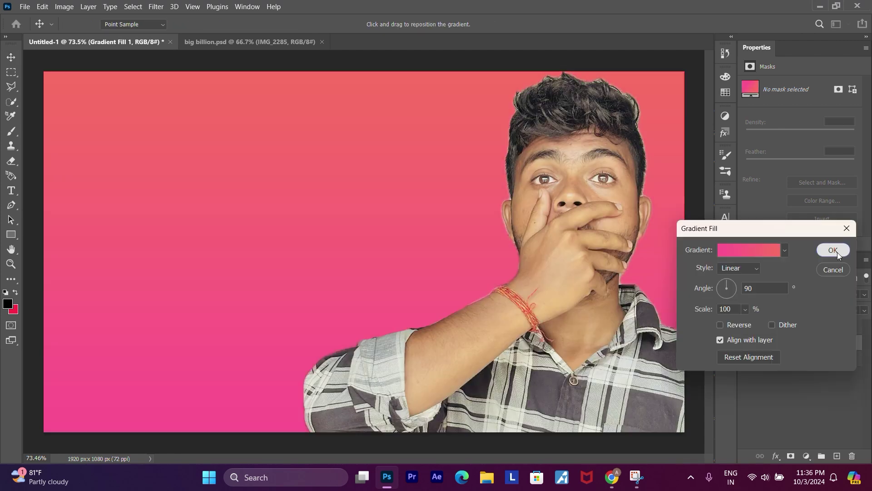
click(838, 252)
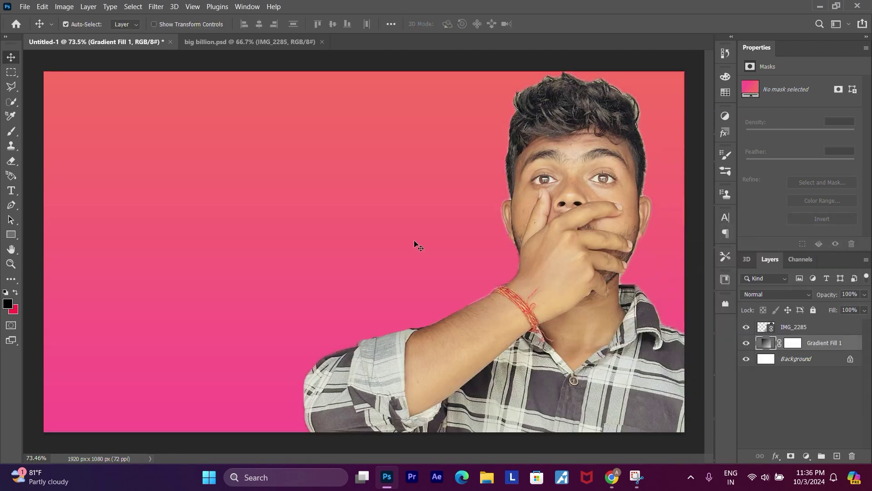
key(z)
drag(502, 256, 528, 261)
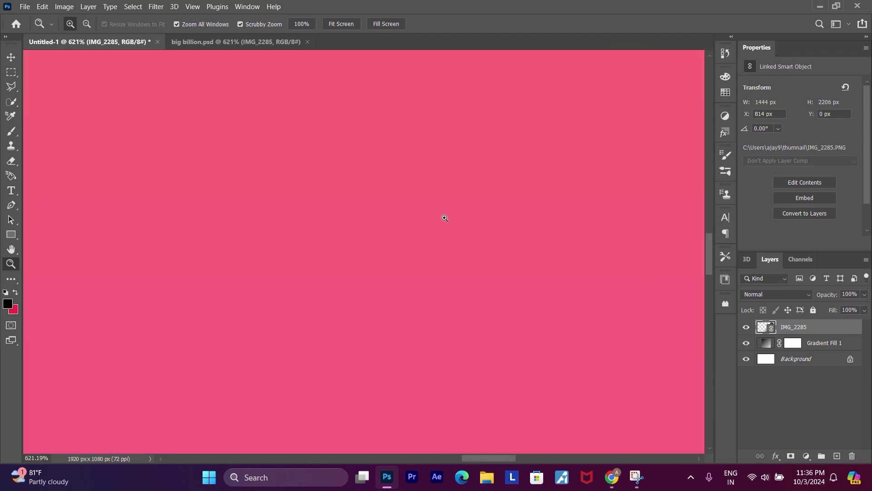
drag(435, 180, 61, 390)
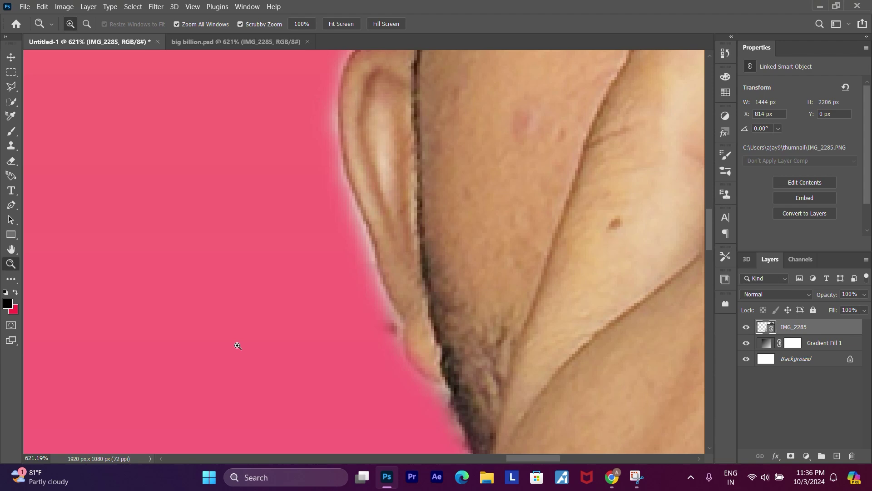
drag(238, 346, 174, 361)
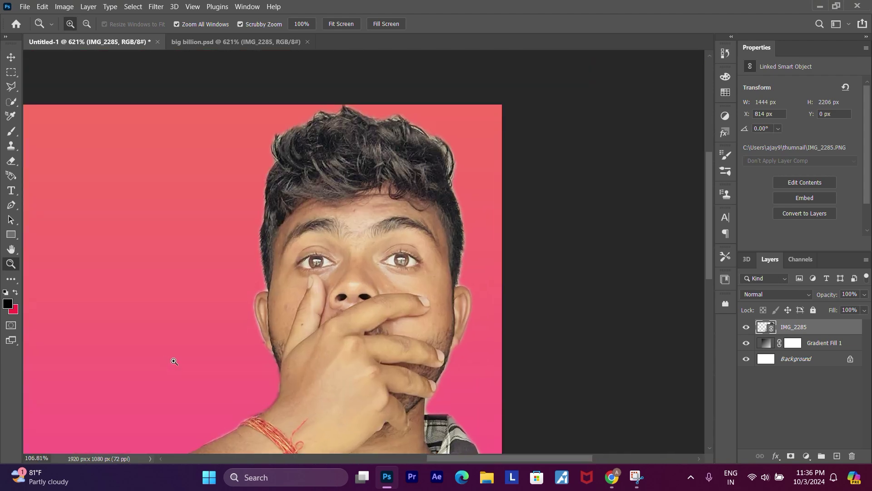
click(214, 334)
alt+click(215, 334)
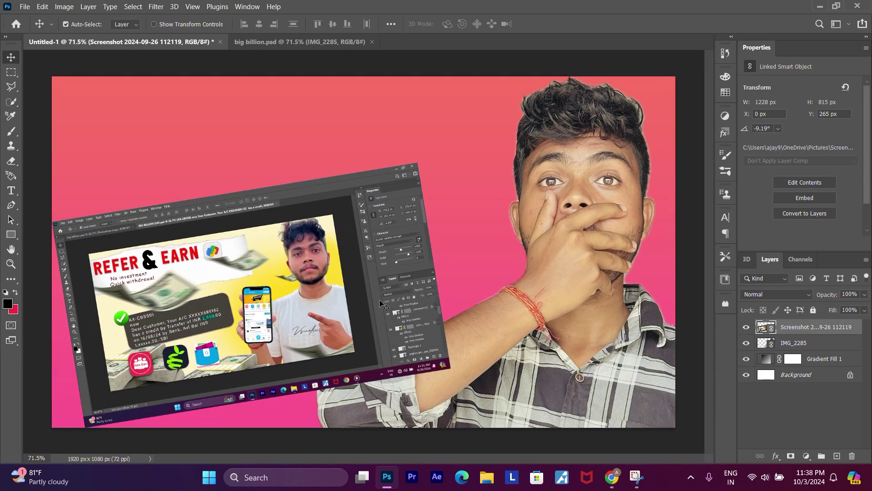
- Give the screenshot layer a Stroke outline with no drop shadow, and nudge the man right
double_click(845, 326)
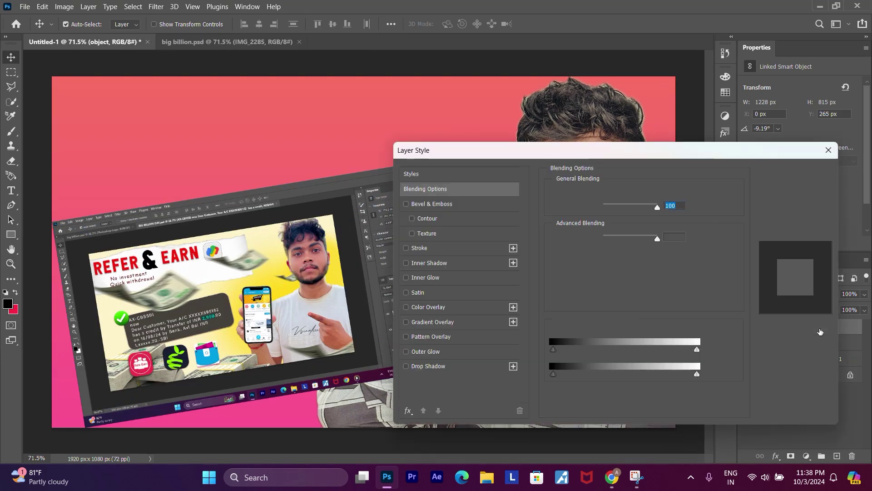
click(406, 366)
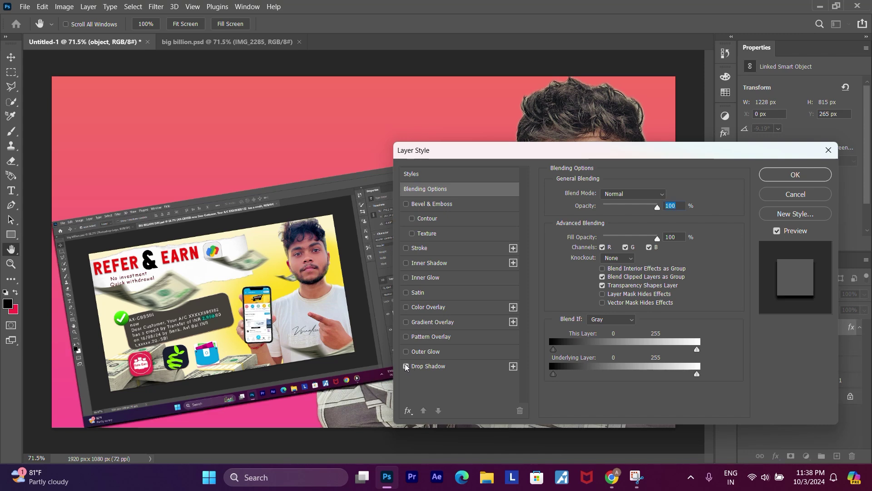
click(406, 248)
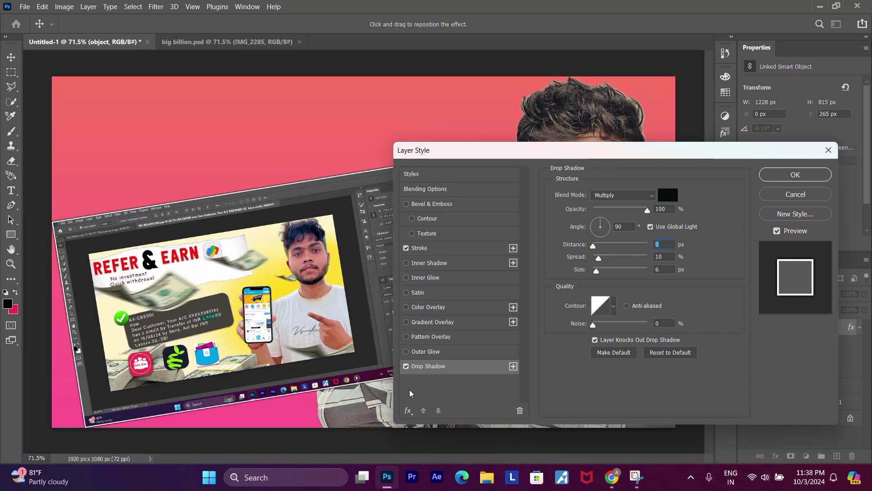
click(406, 366)
click(793, 175)
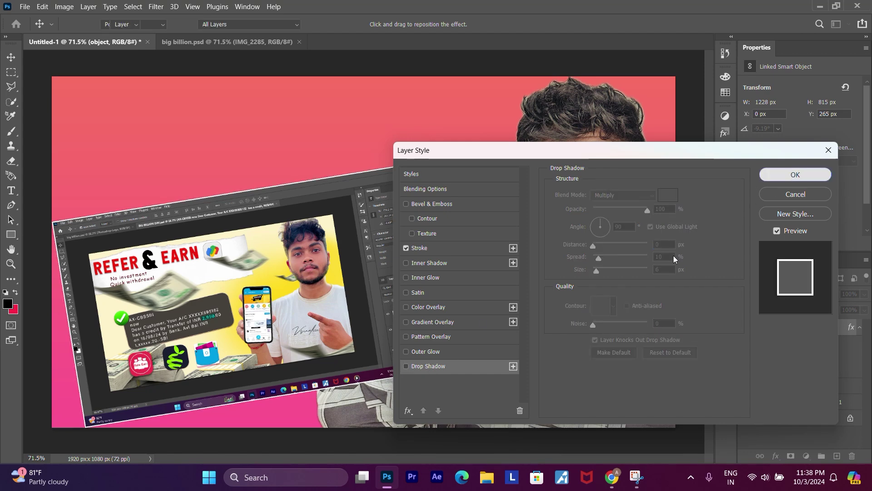
drag(594, 309, 594, 327)
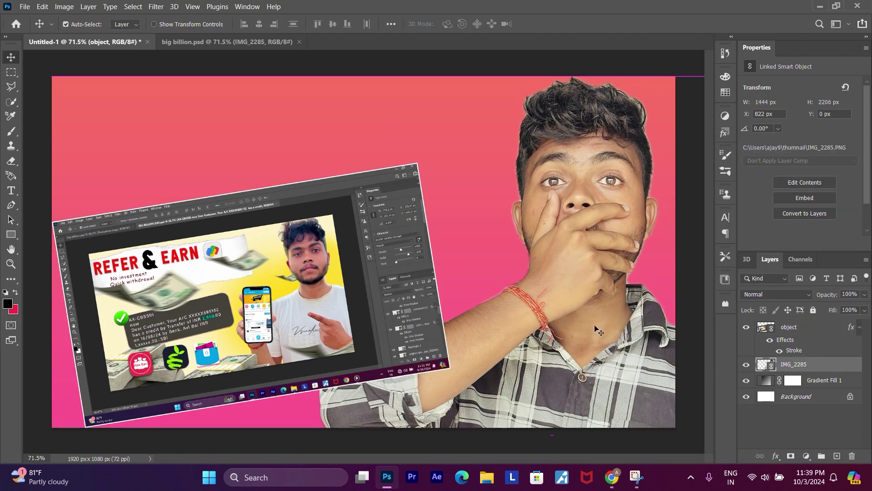
- Add a white drop shadow at 100% opacity and 0 spread to IMG_2285, then lower the screenshot slightly
double_click(824, 367)
click(407, 367)
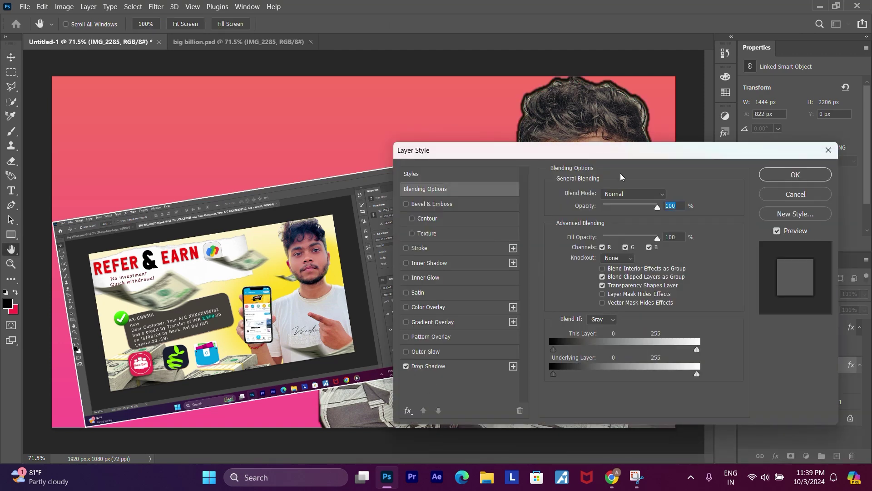
drag(597, 210, 647, 210)
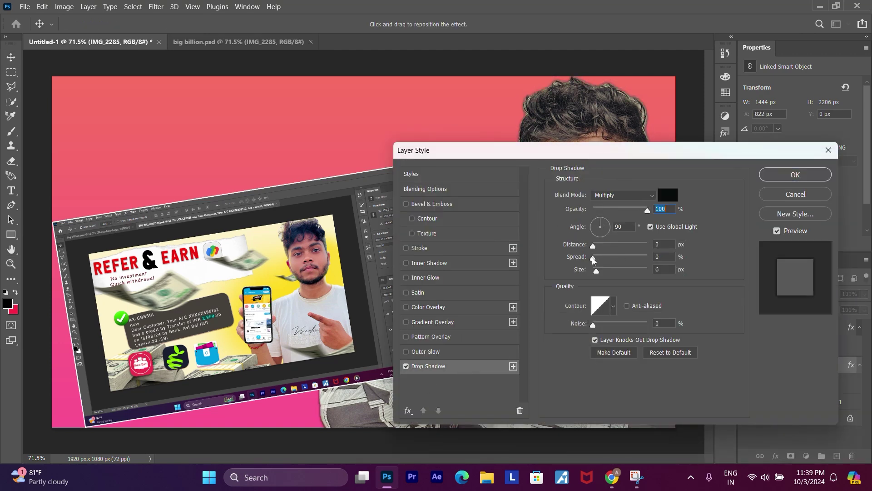
drag(599, 258, 591, 257)
mouse_move(619, 155)
mouse_down()
mouse_move(109, 234)
mouse_move(136, 146)
mouse_up()
click(186, 187)
click(572, 224)
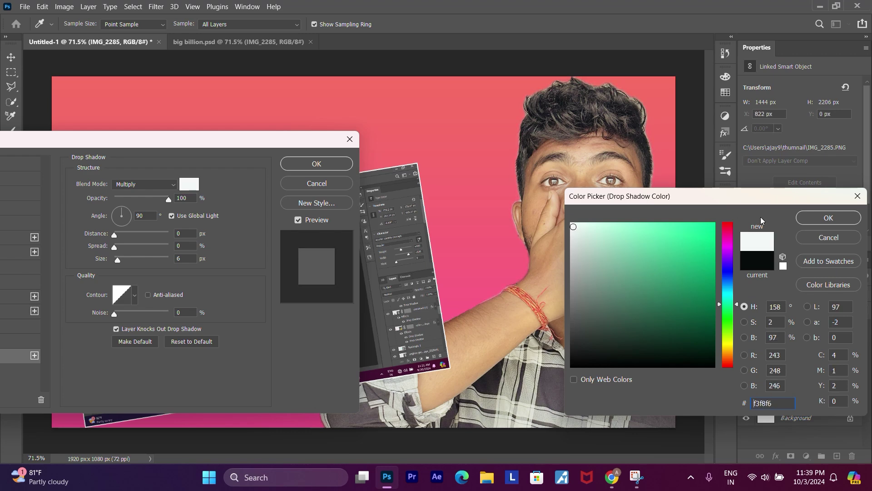
click(831, 218)
click(313, 166)
drag(327, 274, 328, 282)
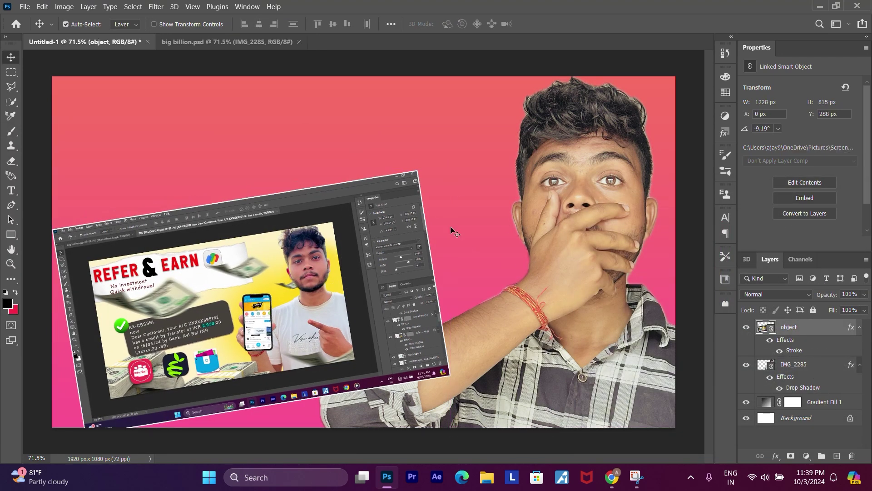
- Start a text layer above the screenshot and choose the Cream font
click(11, 194)
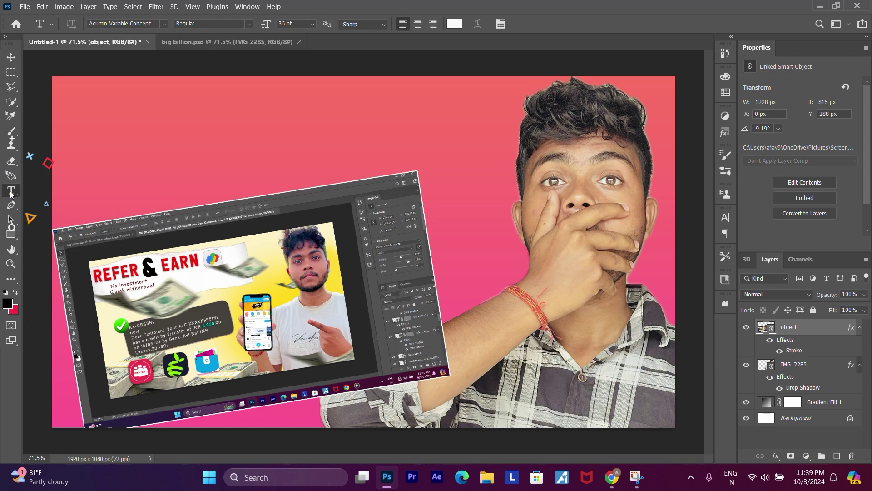
click(175, 173)
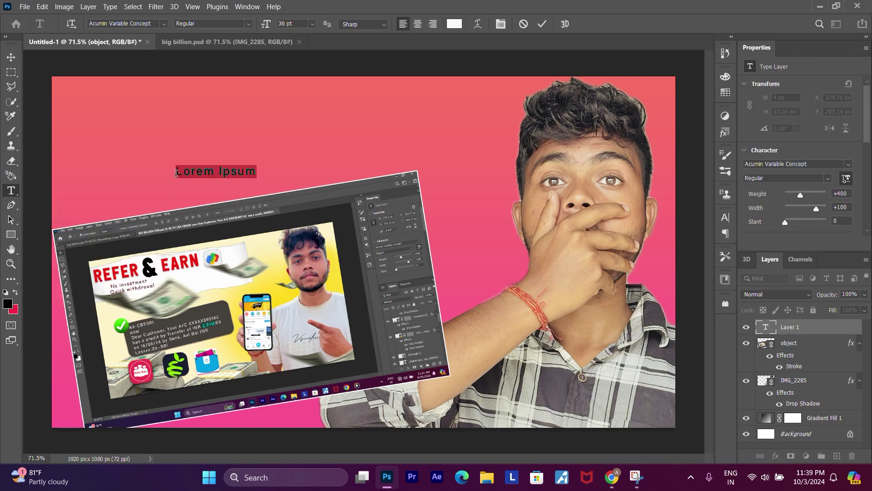
key(BackSpace)
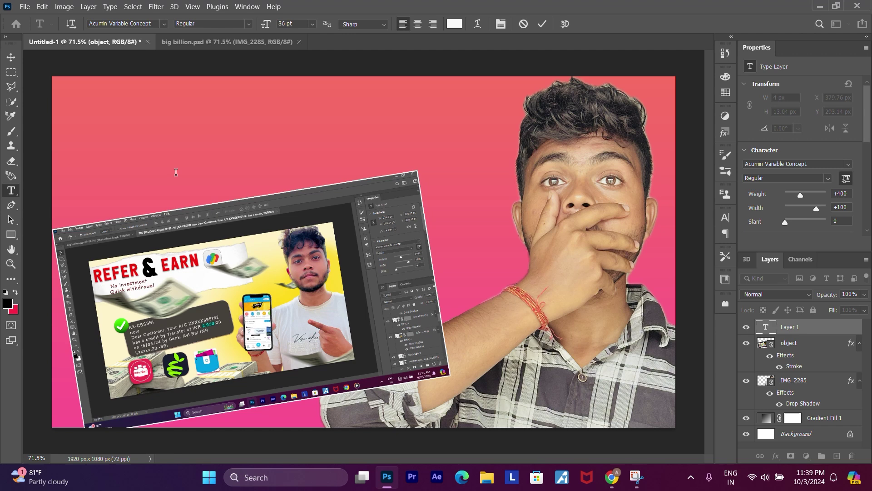
click(163, 24)
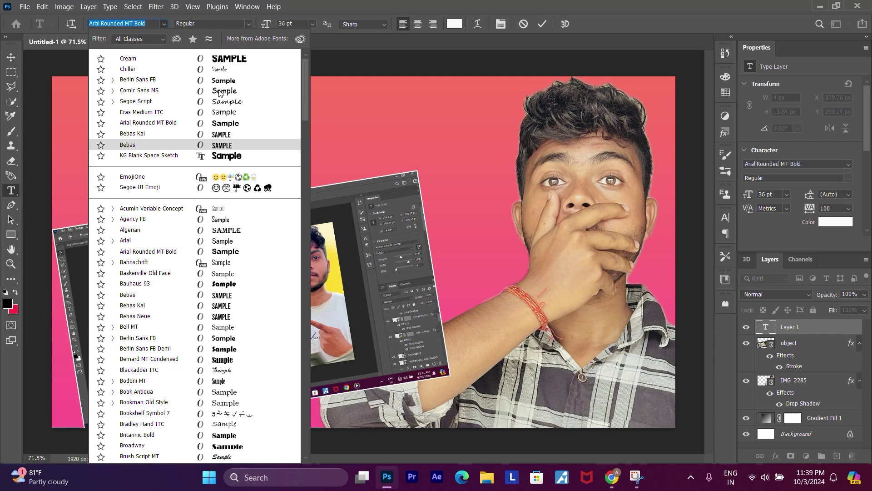
click(229, 58)
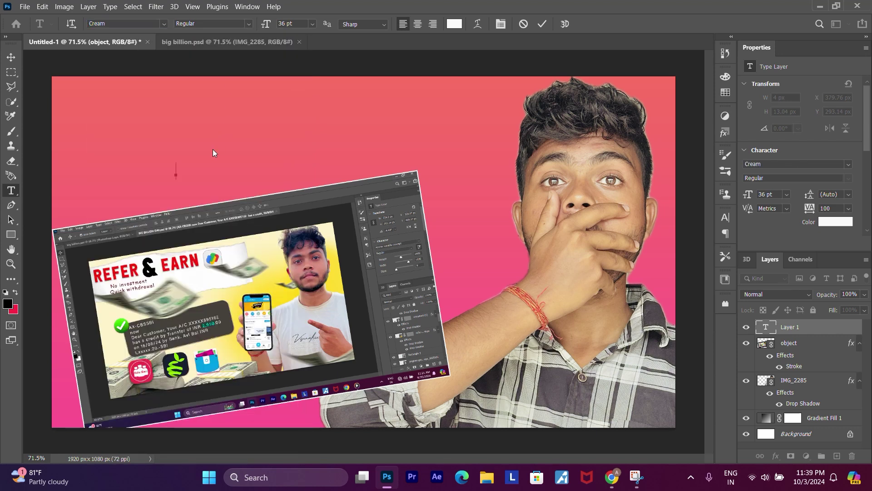
- Type 'LEARN PHOTOSHOP FROM' / 'BASIC TO INDEPENDENT' on two lines and commit it
text(LEARN PHOTO)
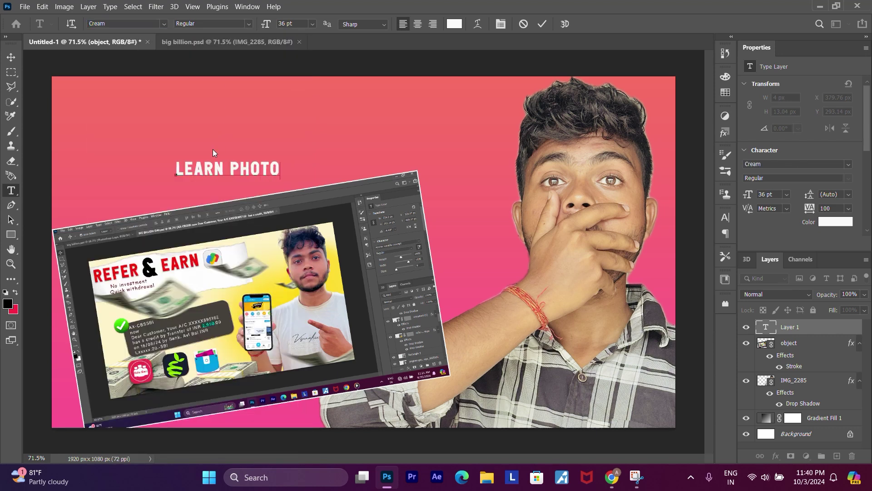
text(SHOP FROM BASIC TP)
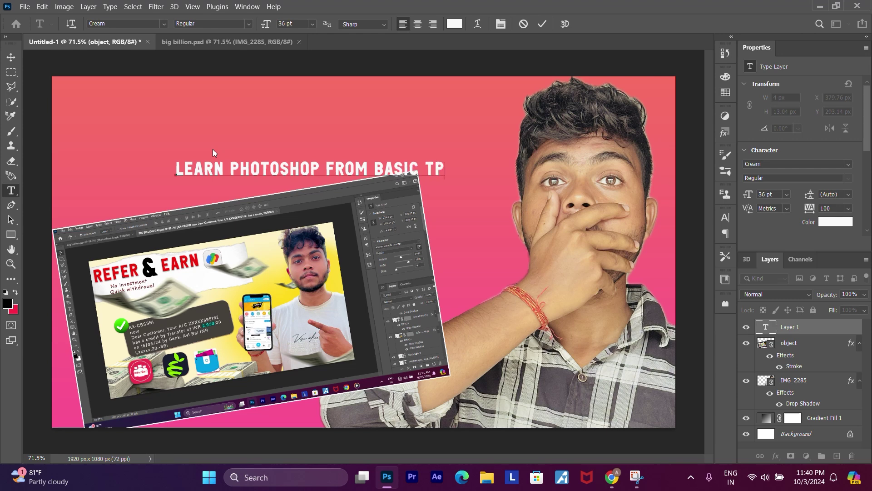
key(BackSpace)
key(BackSpace)
key(BackSpace)
key(BackSpace)
key(BackSpace)
key(BackSpace)
key(BackSpace)
key(Return)
text(BASIC)
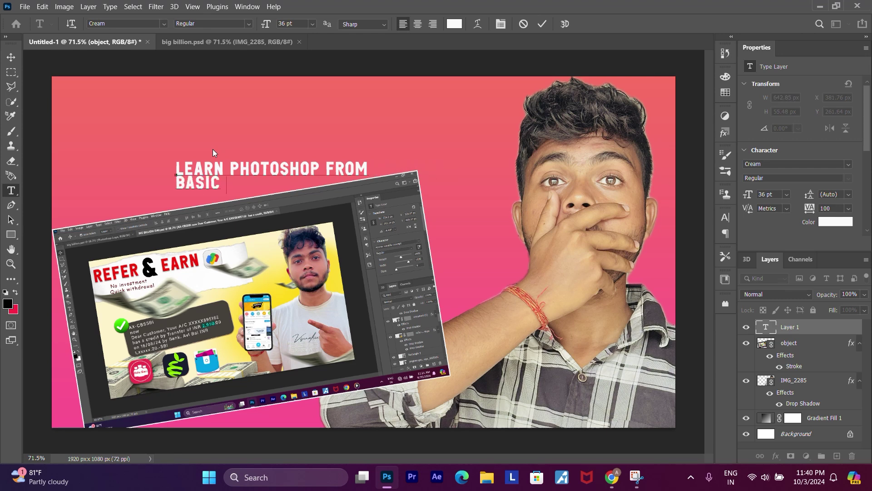
text( TO INDEPENDENT)
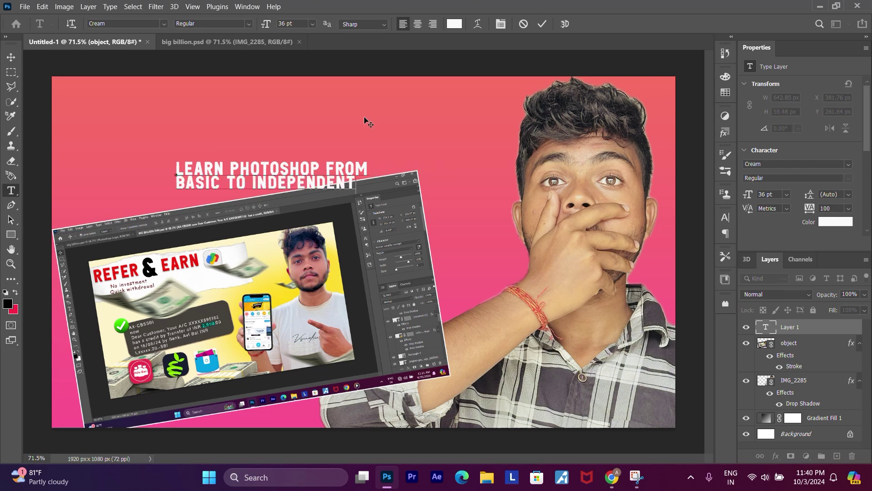
click(540, 25)
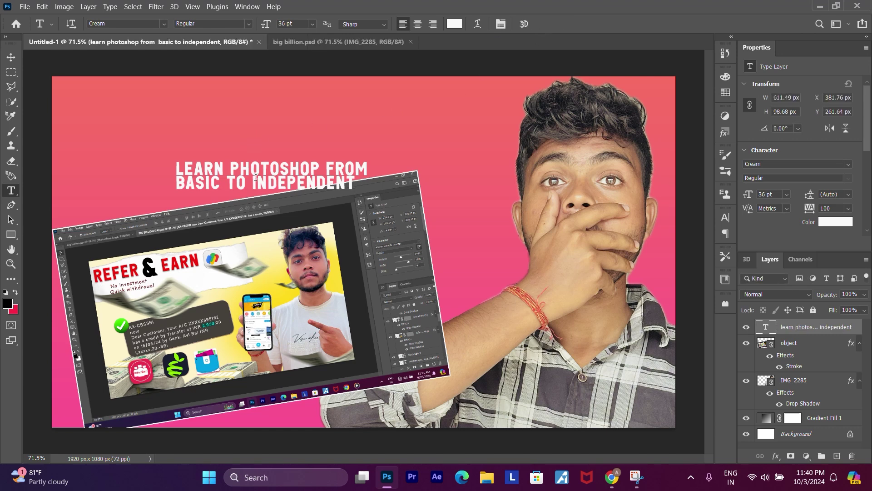
- Move the headline to the top left and scale it to about 214%, roughly 77 pt
click(10, 58)
drag(260, 182, 211, 139)
key(ctrl+t)
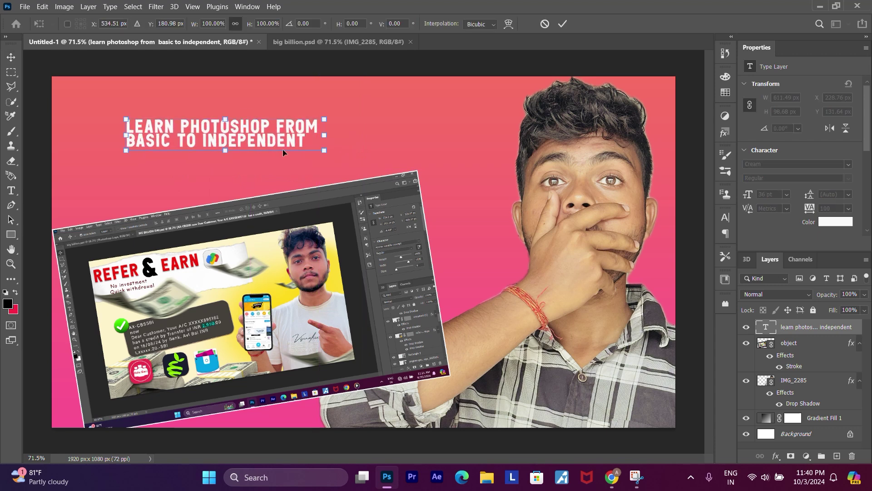
drag(322, 147, 359, 152)
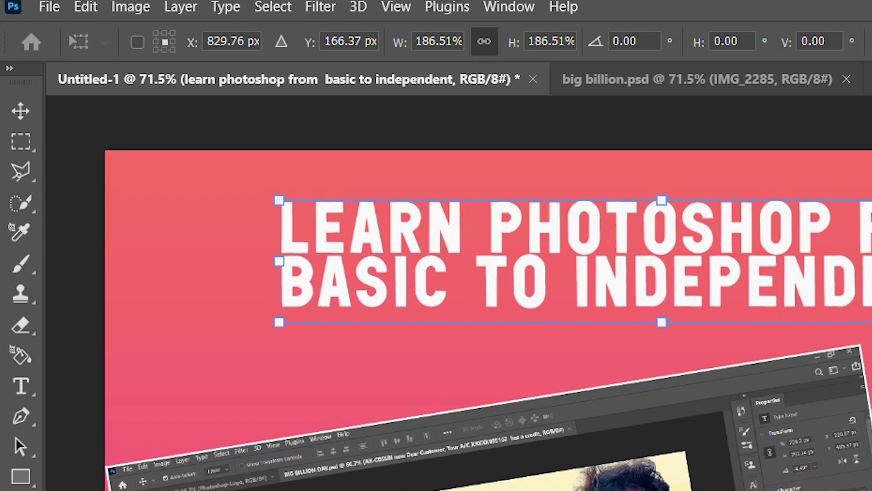
mouse_move(360, 152)
mouse_down()
mouse_move(372, 152)
mouse_move(344, 152)
mouse_up()
mouse_move(711, 308)
mouse_down()
mouse_move(453, 157)
mouse_move(517, 182)
mouse_move(515, 173)
mouse_up()
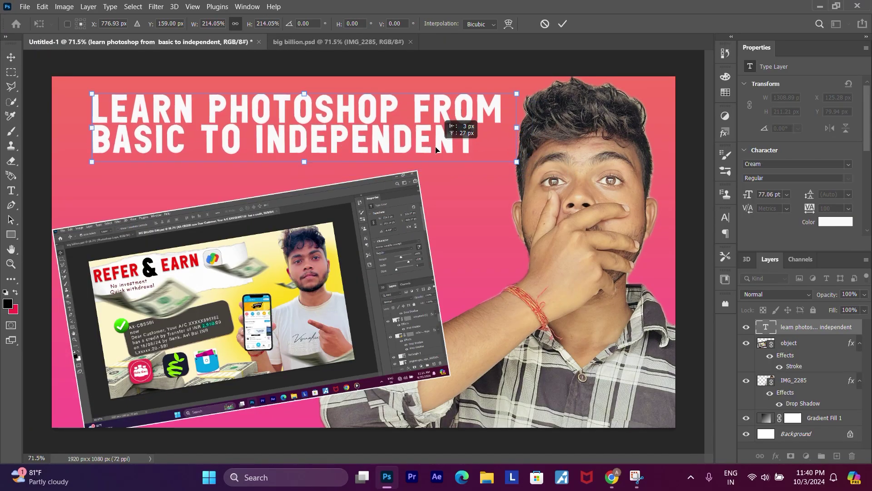
double_click(824, 328)
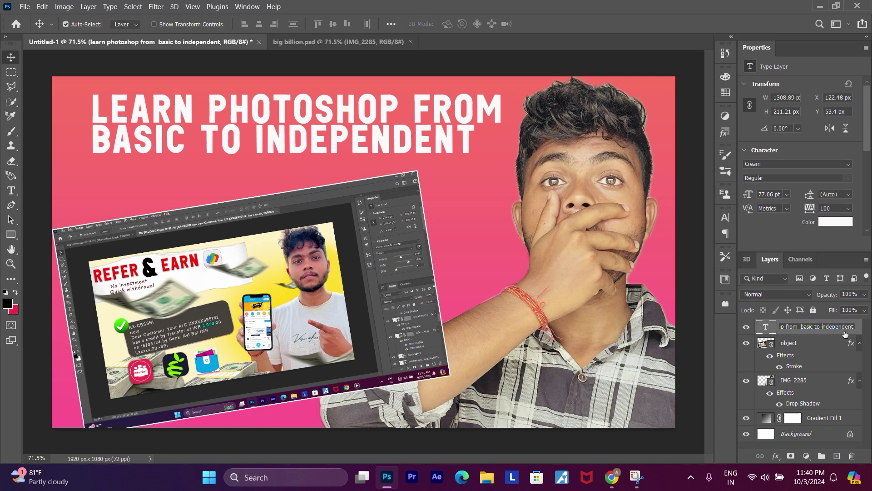
key(ctrl+a)
- Add a near-black #010906 drop shadow with size 6 px to the headline layer
double_click(845, 335)
drag(280, 142, 687, 143)
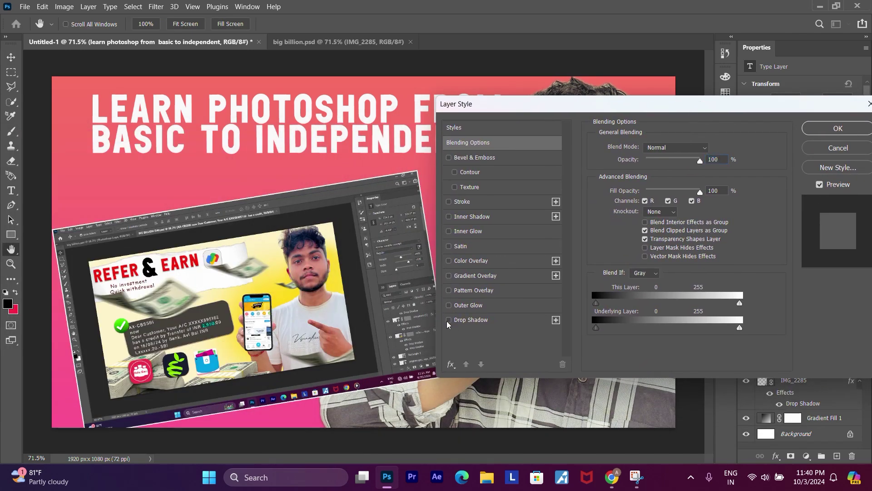
click(448, 321)
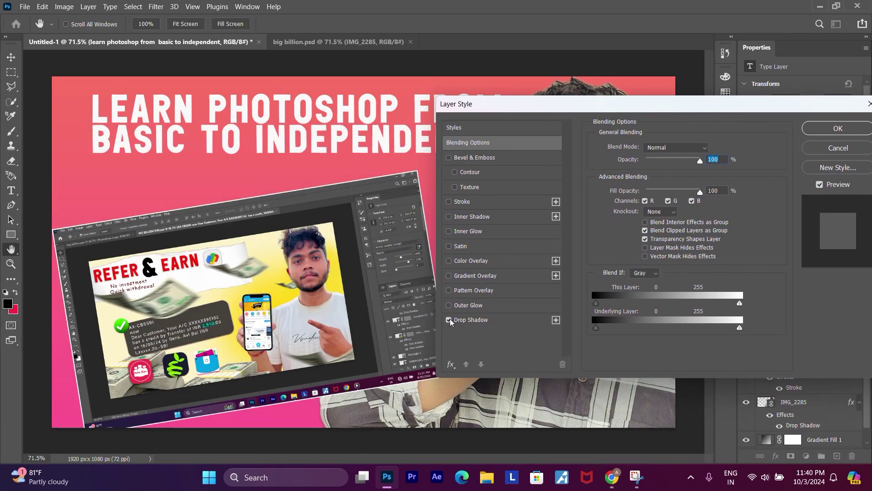
click(468, 320)
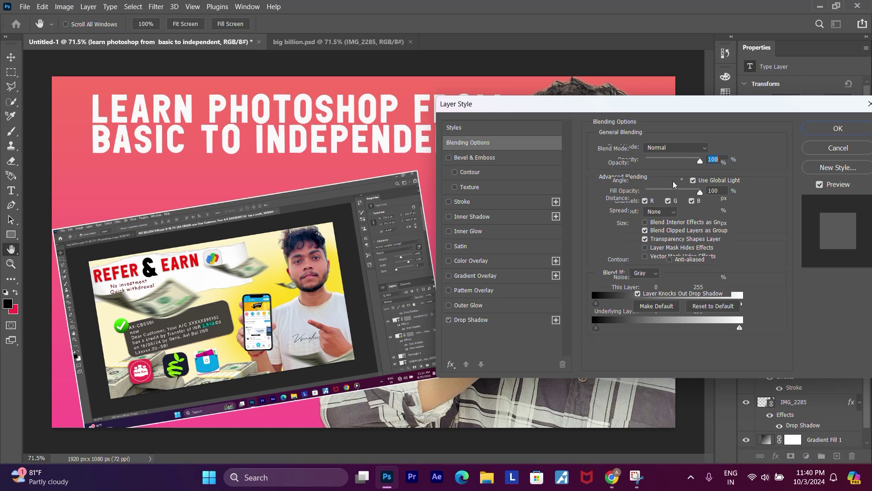
click(711, 150)
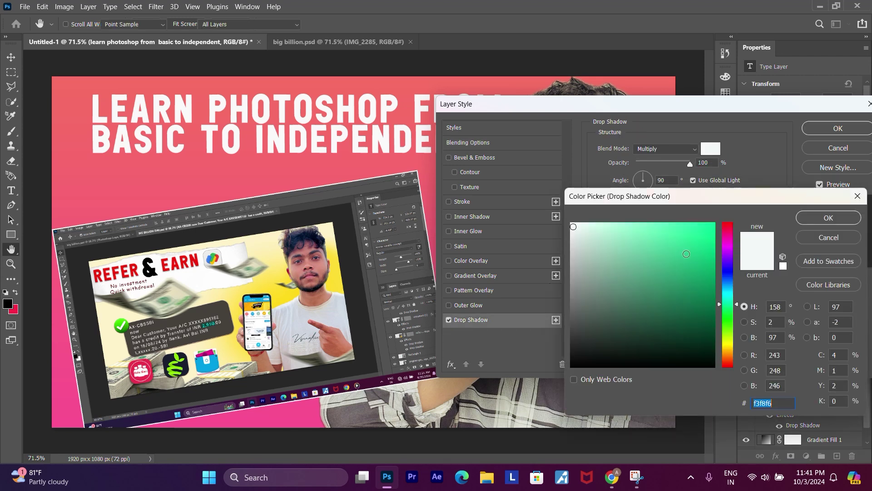
drag(693, 350, 697, 362)
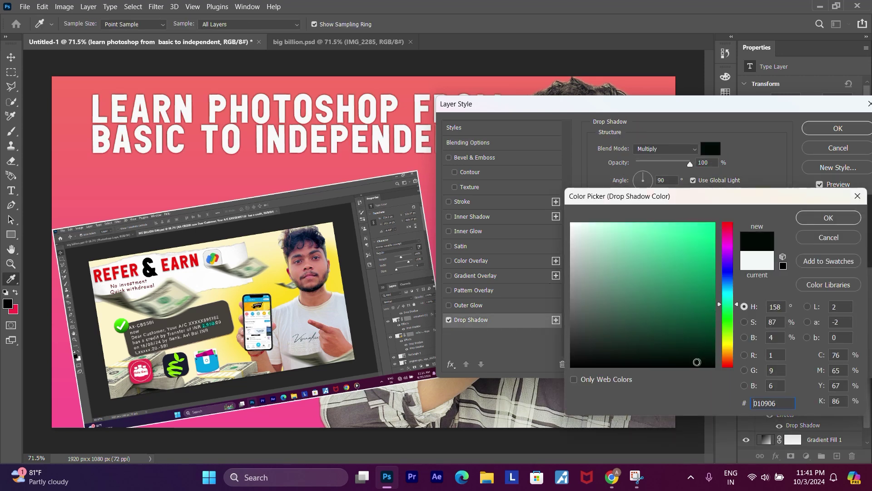
click(835, 127)
click(829, 218)
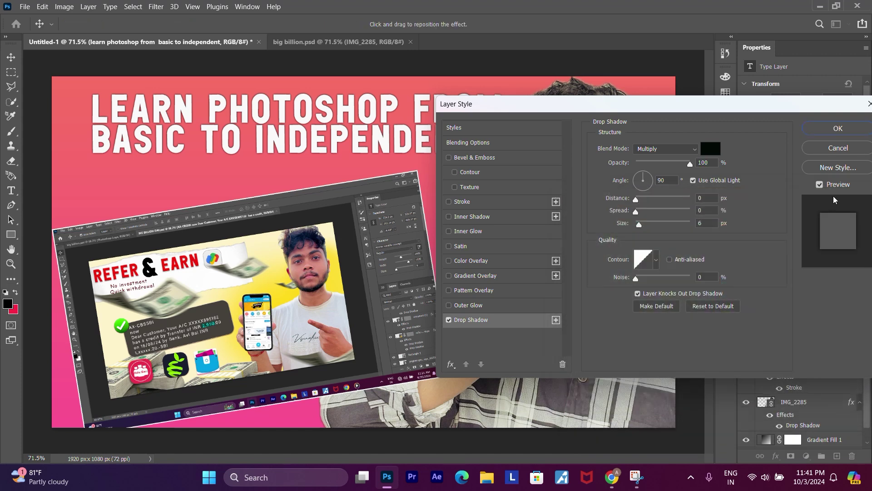
click(835, 128)
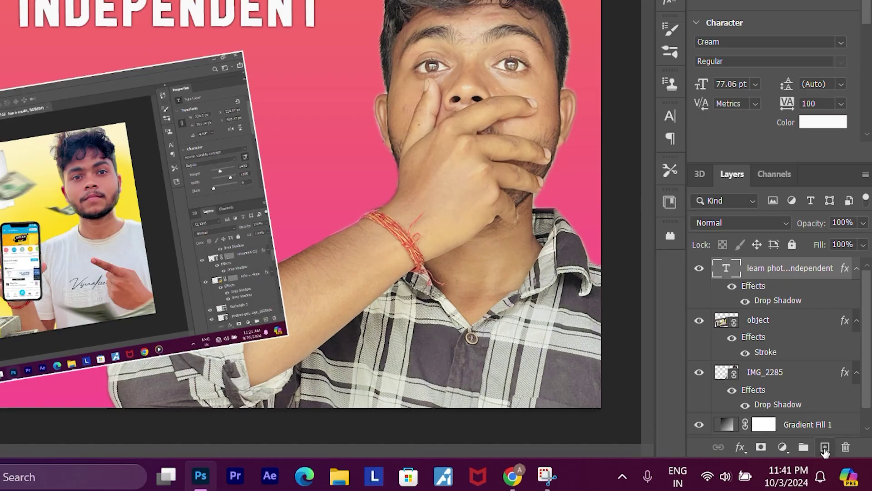
- Add a new layer, enlarge the brush to 800, and set white as the painting colour
click(837, 457)
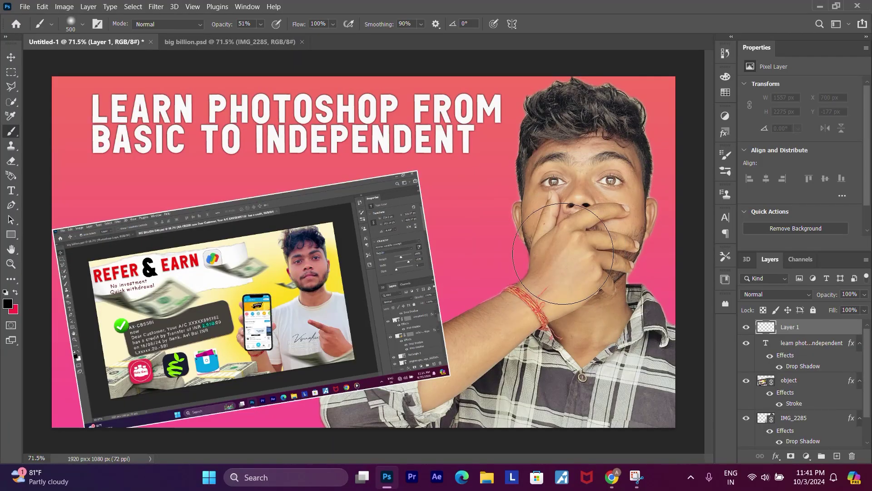
key(bracketright)
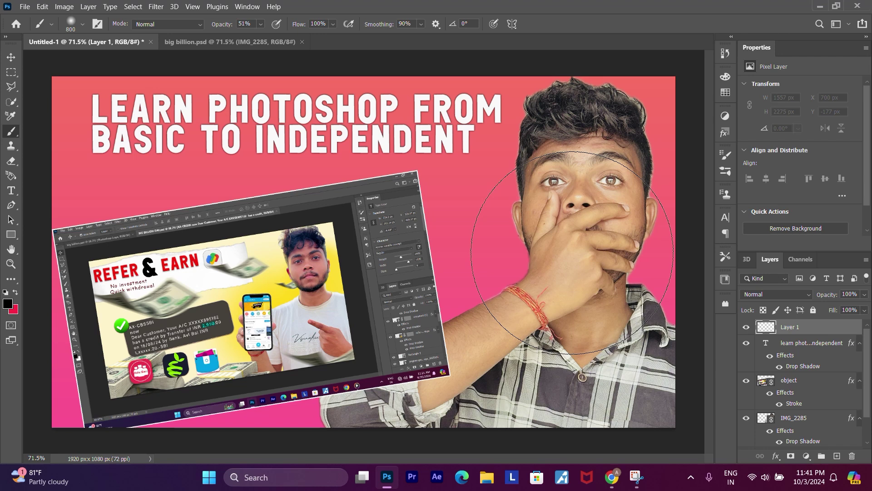
click(572, 253)
key(ctrl+z)
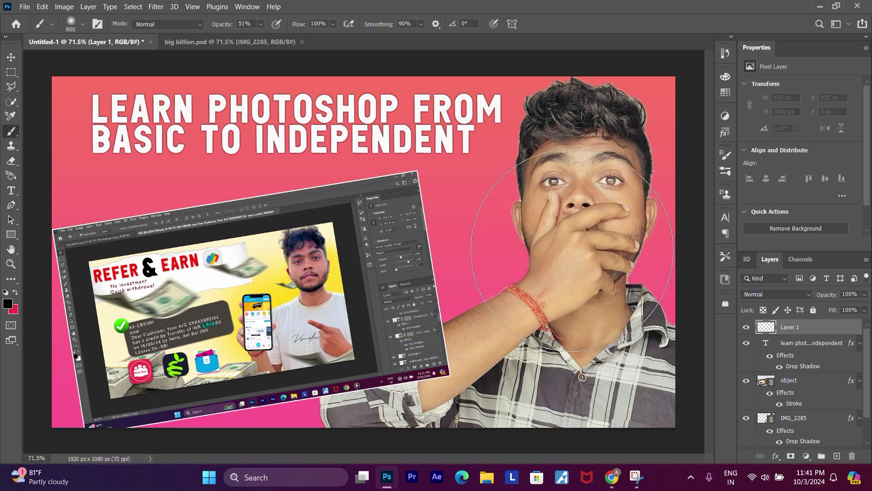
click(10, 303)
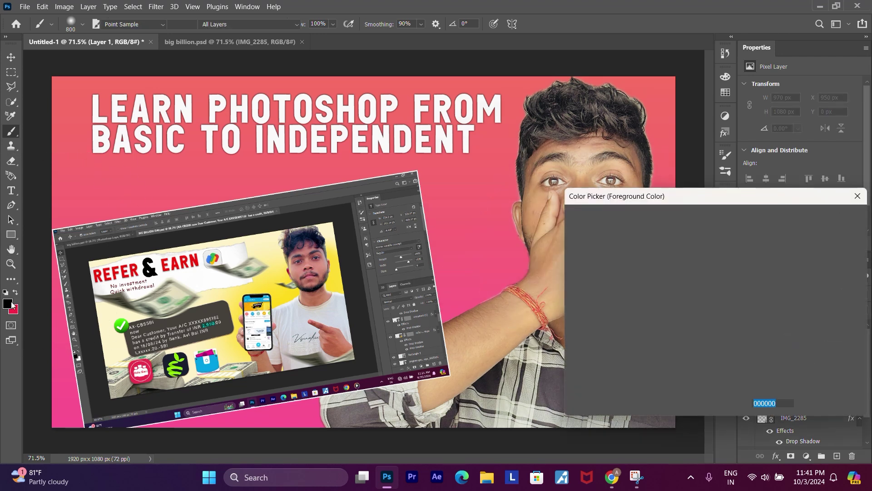
click(576, 224)
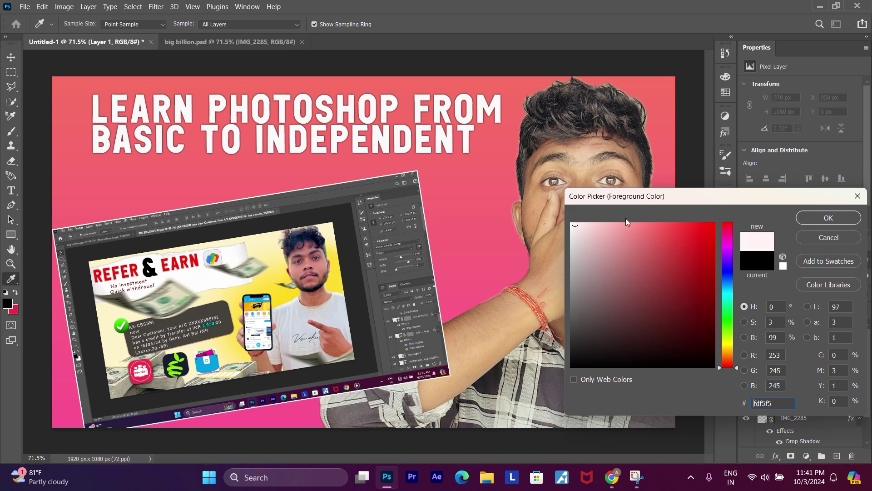
click(828, 218)
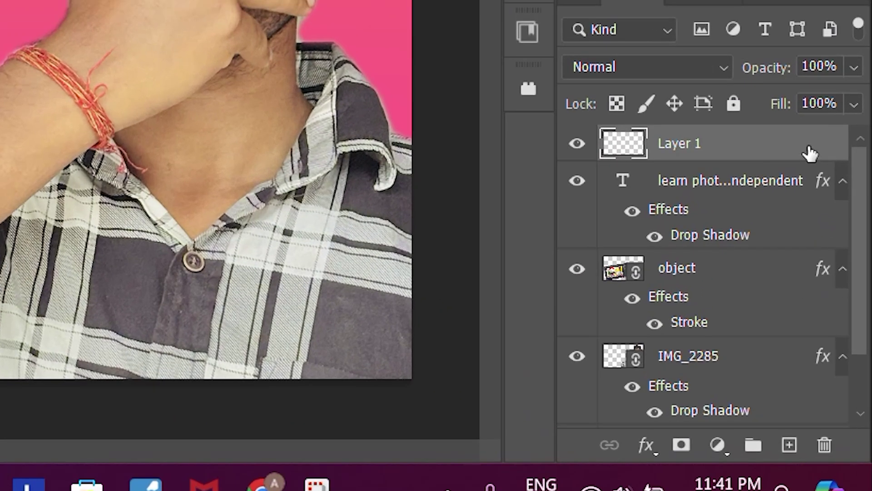
- Paint a white glow around the man below IMG_2285, and place the dollar bill at upper left
drag(845, 330, 834, 391)
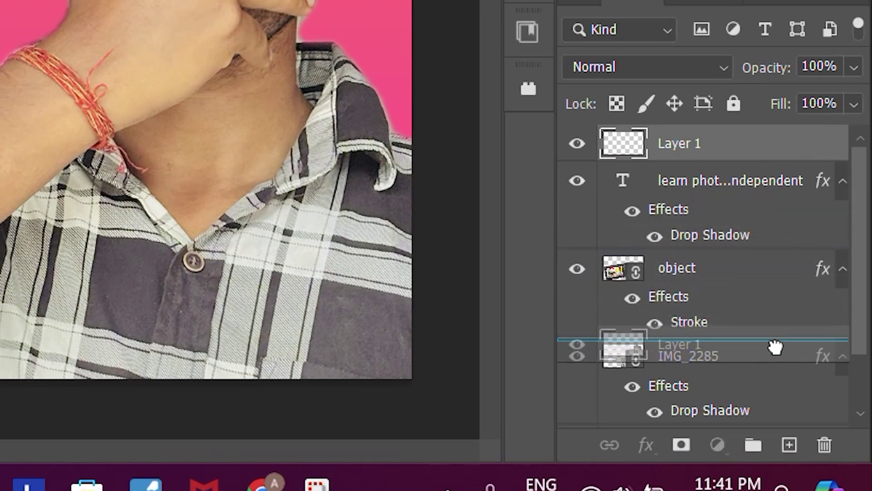
drag(783, 295, 771, 397)
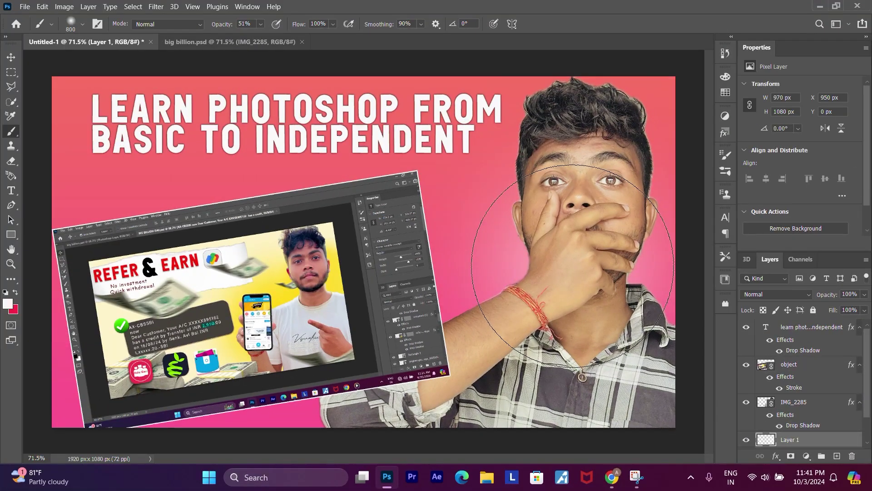
click(572, 266)
click(573, 266)
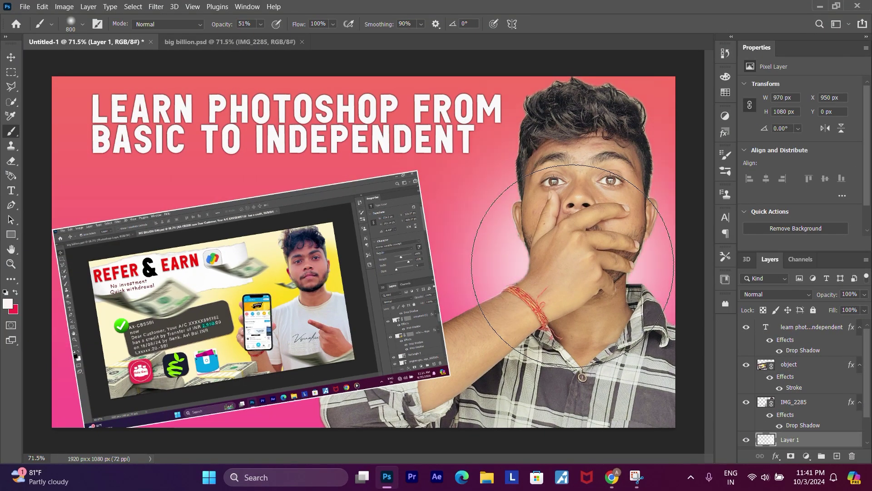
click(573, 266)
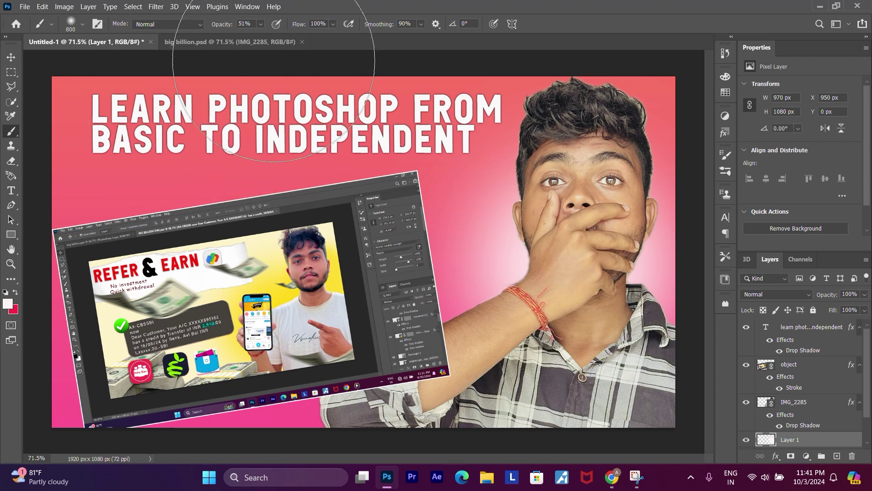
click(257, 27)
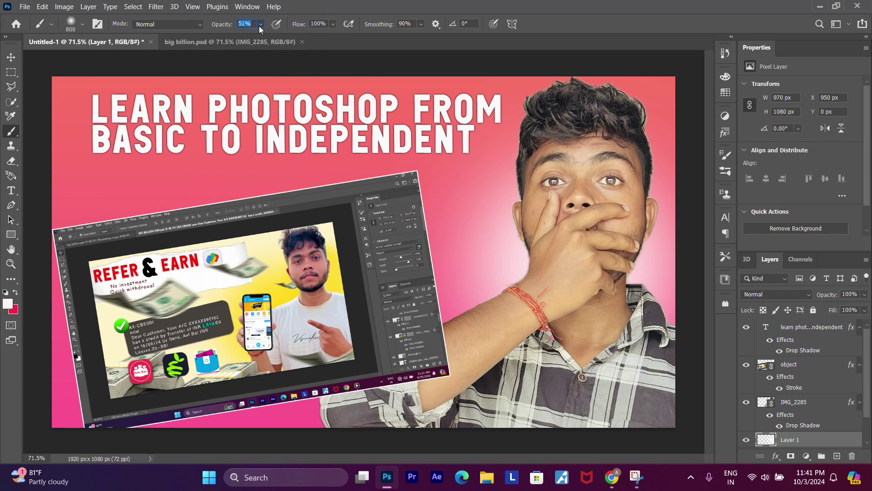
click(574, 267)
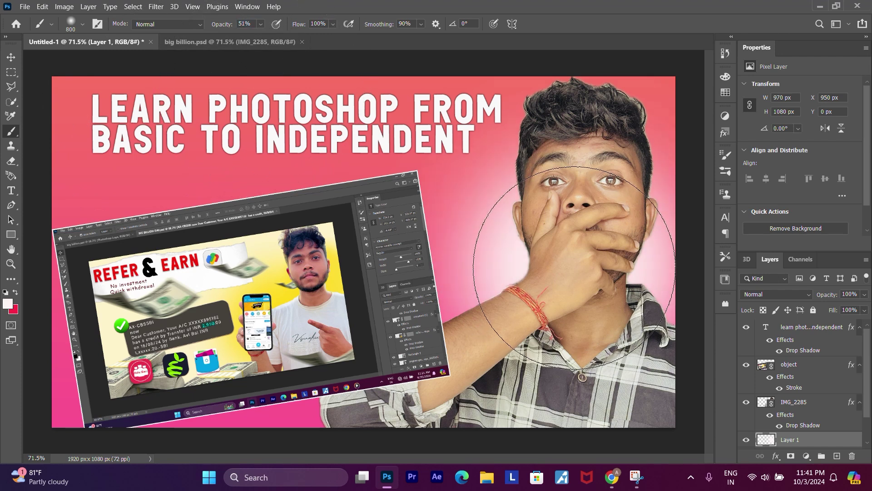
drag(574, 267, 543, 254)
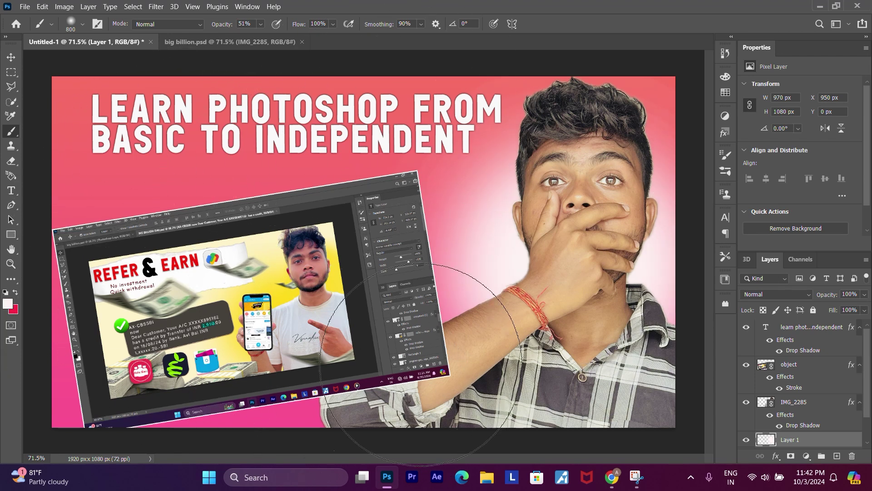
mouse_move(44, 262)
mouse_down()
mouse_move(236, 313)
mouse_move(554, 377)
mouse_move(188, 222)
mouse_up()
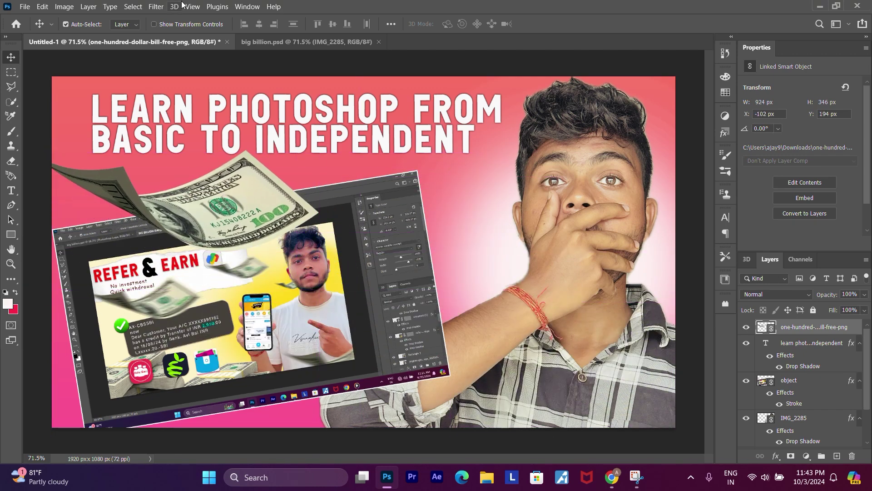
- Apply a Motion Blur of distance 30 to the dollar bill and move it to the lower-left corner
click(156, 7)
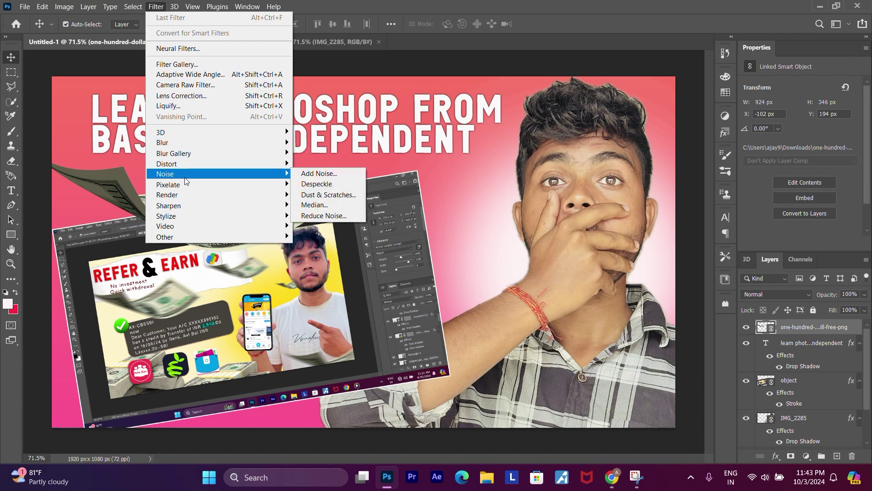
mouse_move(204, 142)
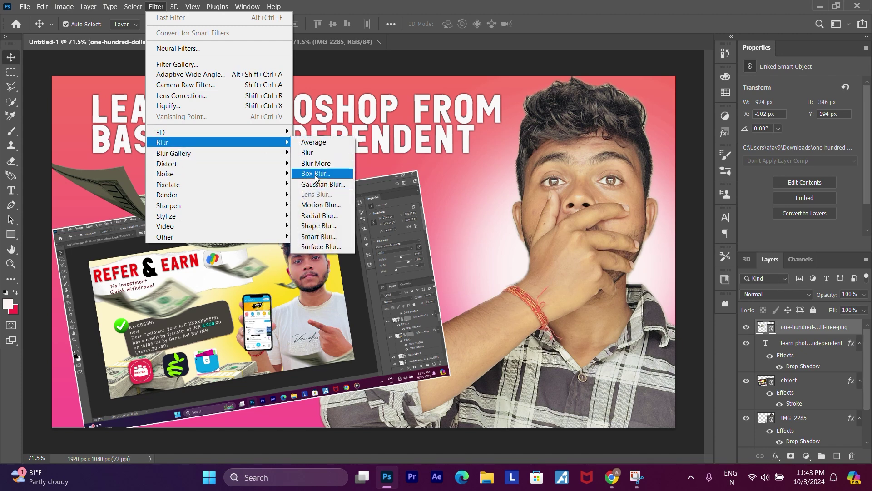
click(320, 204)
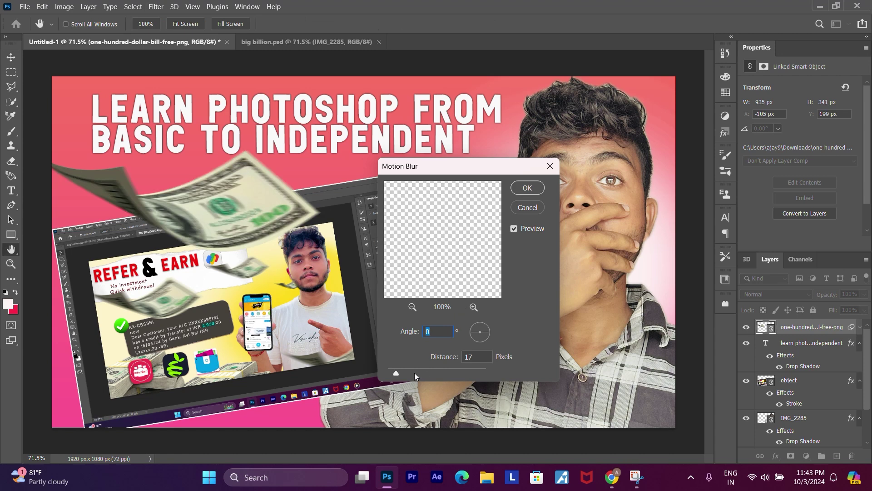
drag(399, 371, 404, 371)
click(527, 188)
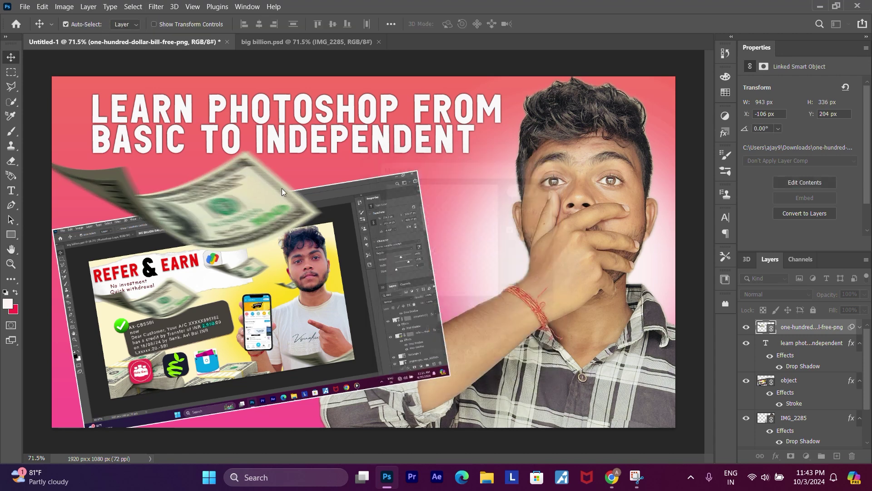
mouse_move(282, 188)
mouse_down()
mouse_move(214, 378)
mouse_move(178, 391)
mouse_up()
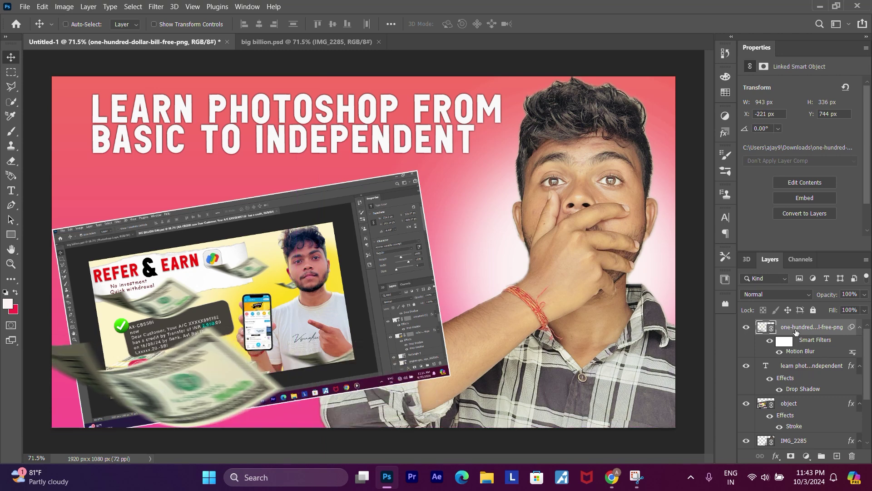
- Duplicate the blurred dollar bill and move the copy across to the lower right
key(ctrl+j)
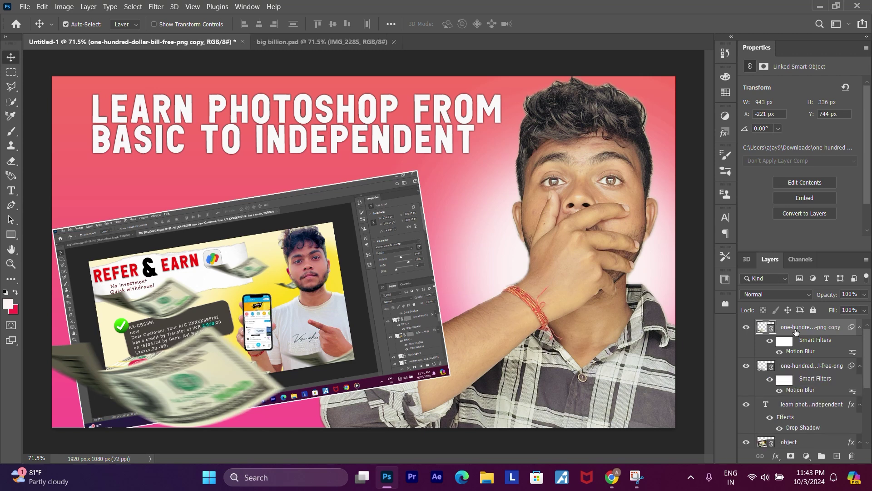
drag(285, 336, 219, 162)
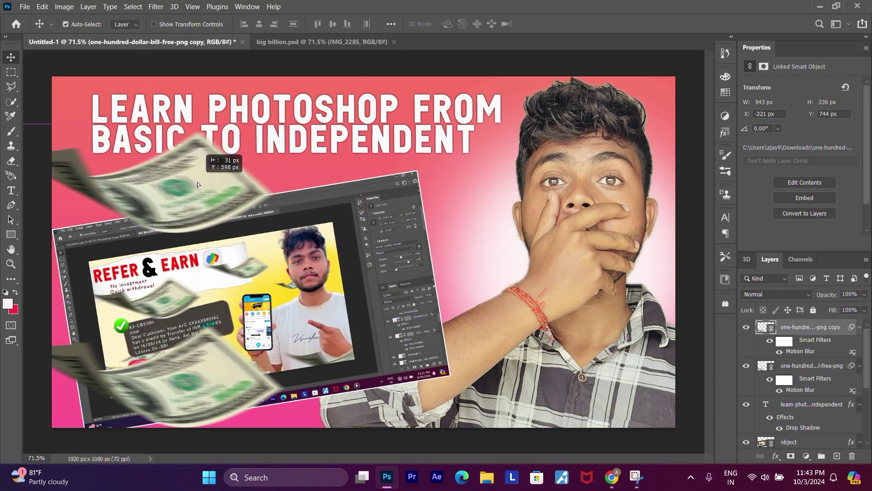
mouse_move(219, 162)
mouse_down()
mouse_move(717, 401)
mouse_move(695, 350)
mouse_up()
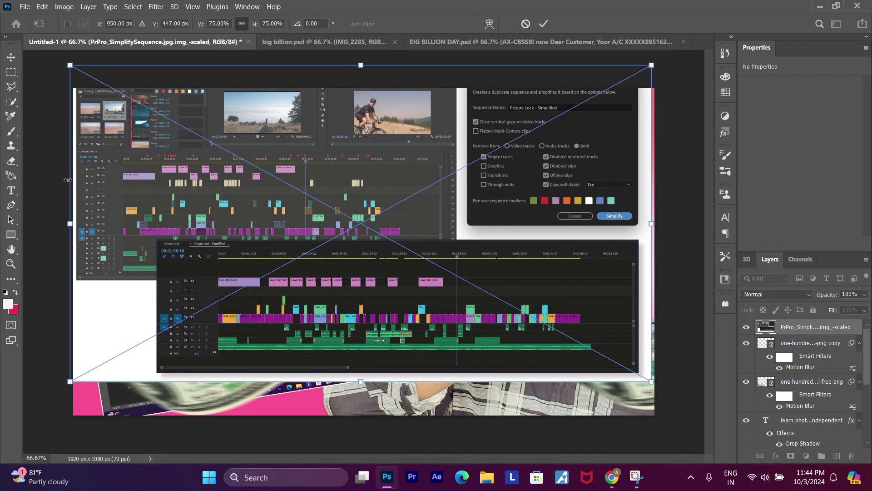
- Commit the Premiere screenshot and mask it down to a rectangular selection of its timeline
click(543, 23)
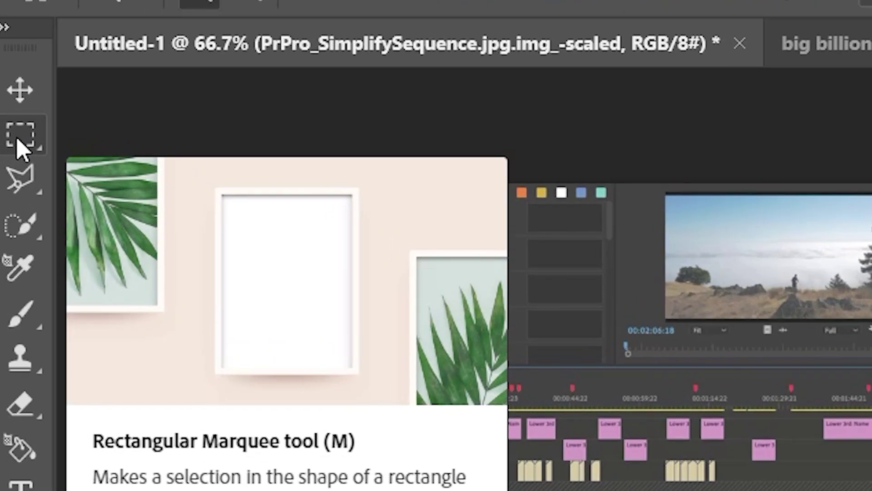
click(6, 74)
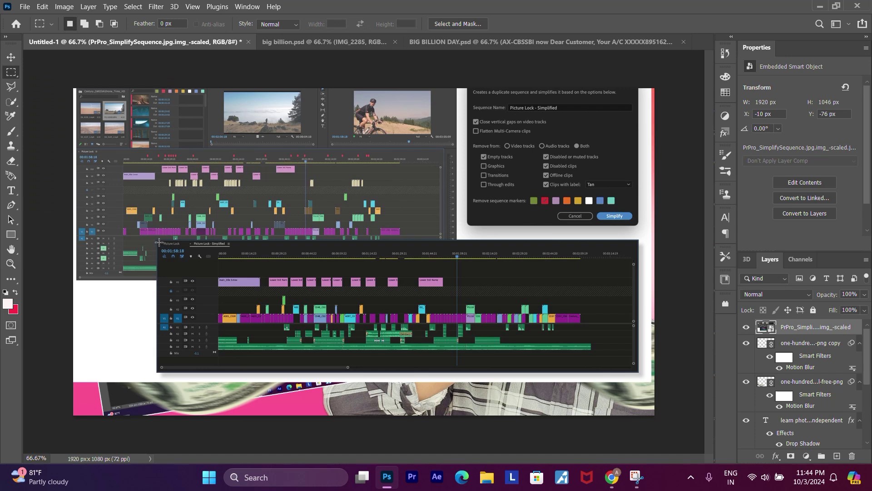
drag(157, 241, 638, 371)
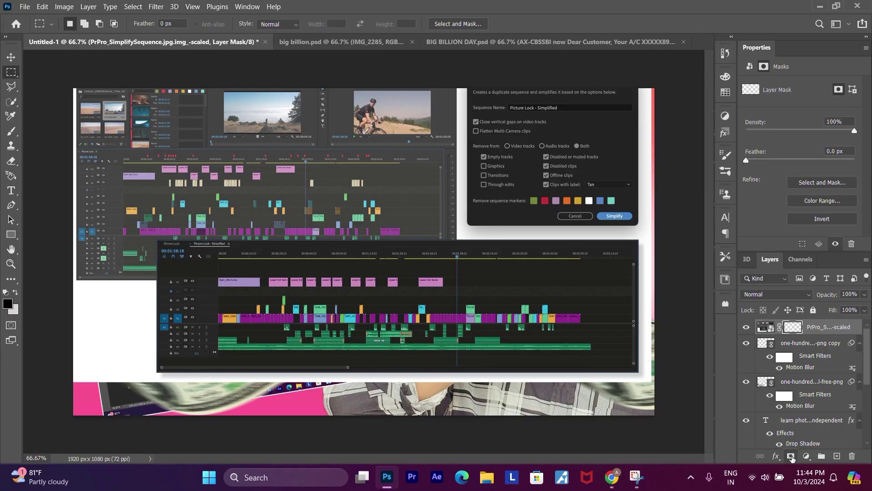
click(756, 450)
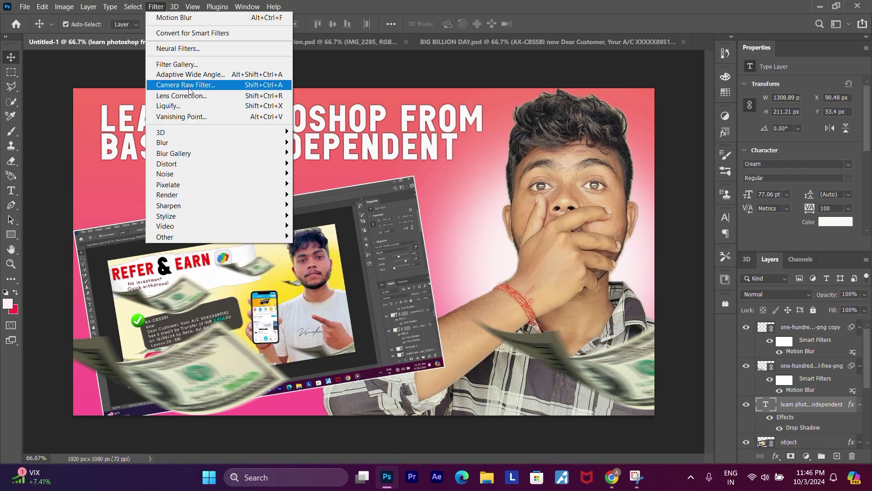
click(190, 86)
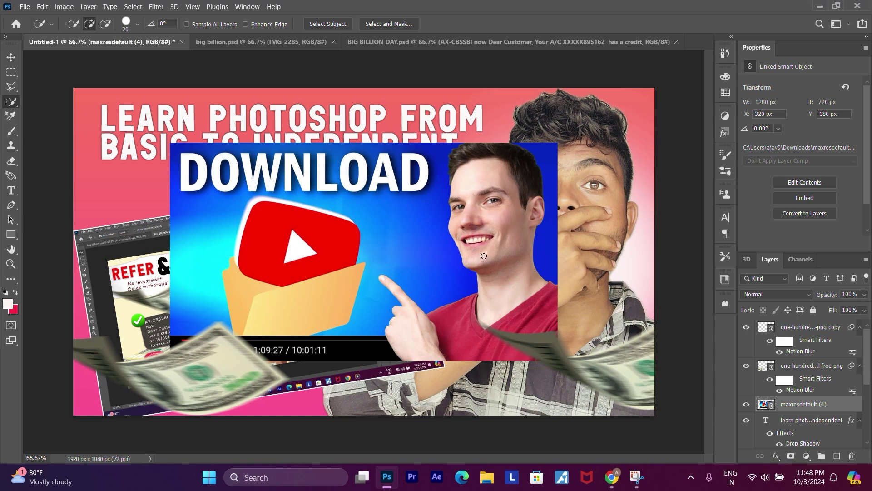
- Mask the smiling man out of his thumbnail background with Quick Selection, zooming to check the neck edge
mouse_move(484, 256)
mouse_down()
mouse_move(483, 179)
mouse_move(468, 326)
mouse_up()
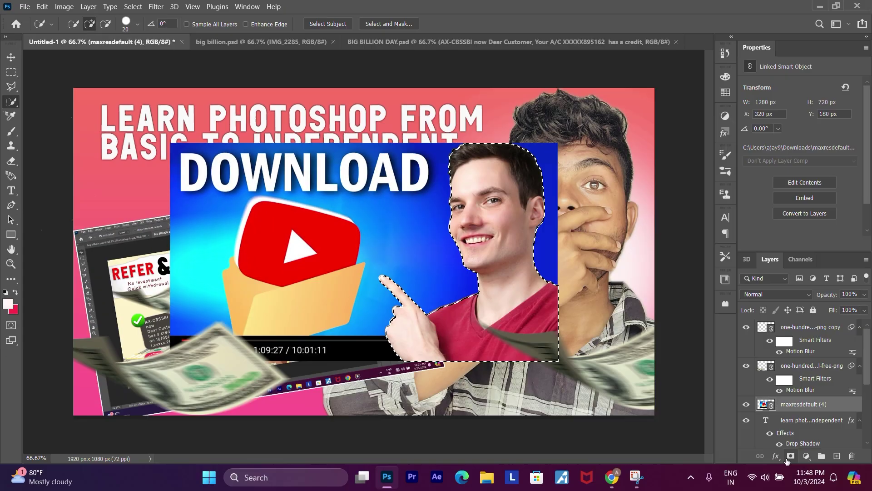
click(791, 456)
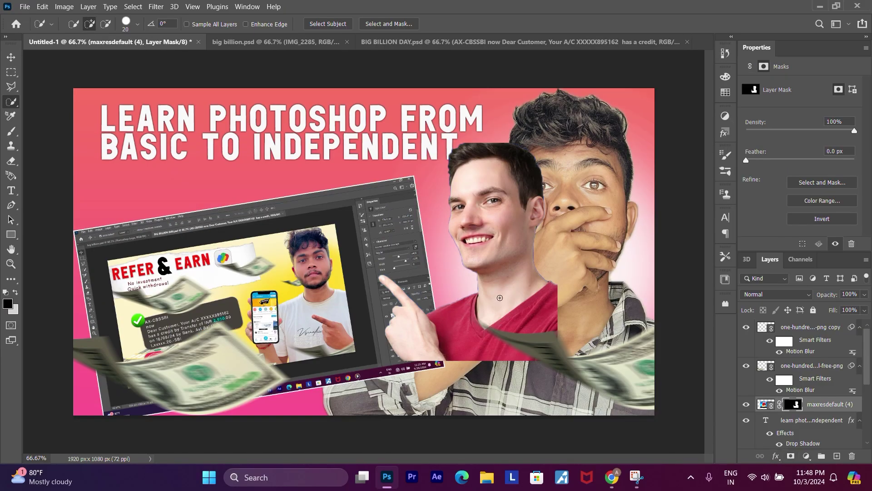
key(z)
mouse_move(498, 295)
mouse_down()
mouse_move(500, 282)
mouse_move(527, 276)
mouse_move(507, 297)
mouse_move(504, 373)
mouse_move(232, 245)
mouse_move(484, 265)
mouse_move(463, 291)
mouse_up()
key(w)
- Reposition and resize the man cutout, then draw a 1319 × 275 px rectangle around the headline
key(v)
key(ctrl+t)
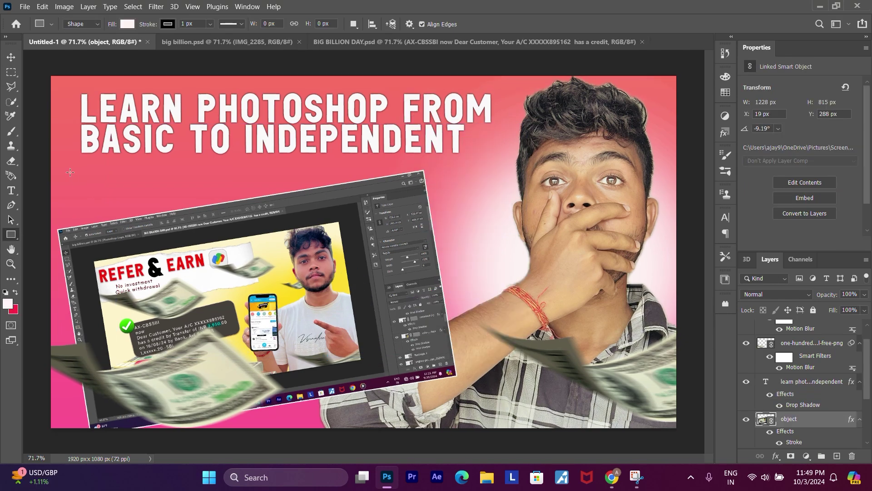
drag(70, 171, 504, 84)
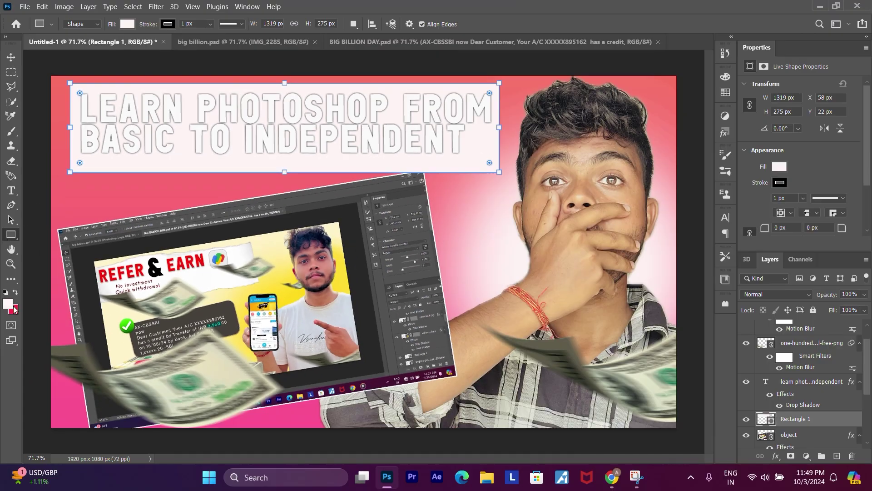
- Delete the rectangle behind the headline and undo the trial erasing on the screenshot's right side
key(Delete)
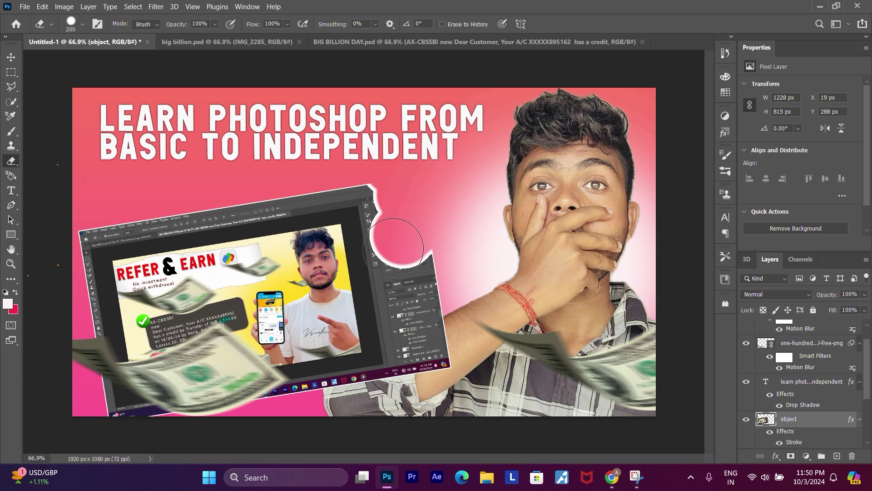
drag(377, 195, 399, 303)
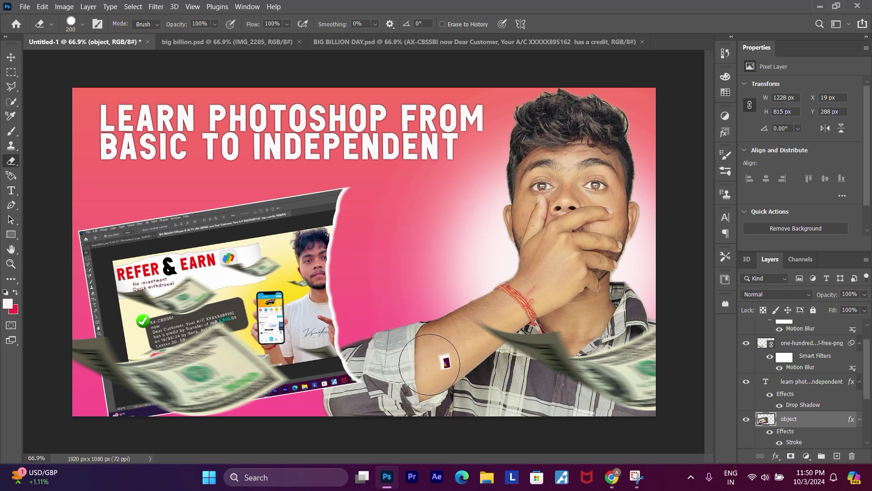
drag(325, 377, 346, 218)
key(ctrl+z)
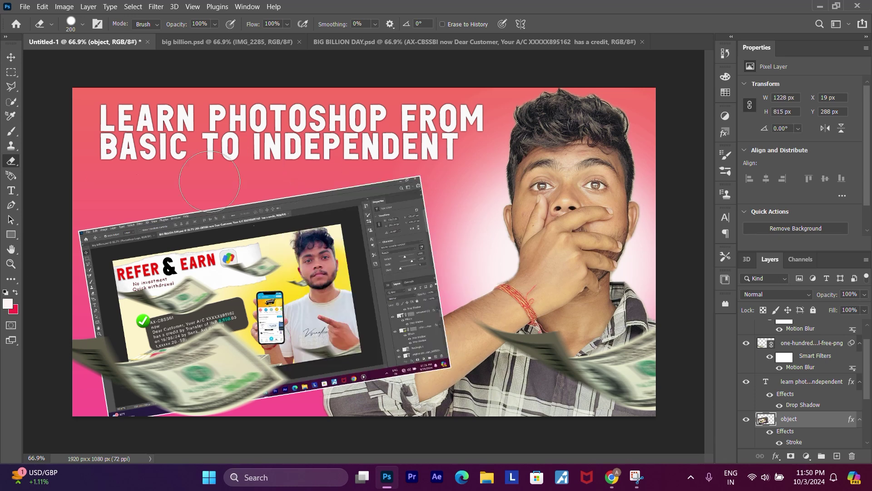
click(24, 6)
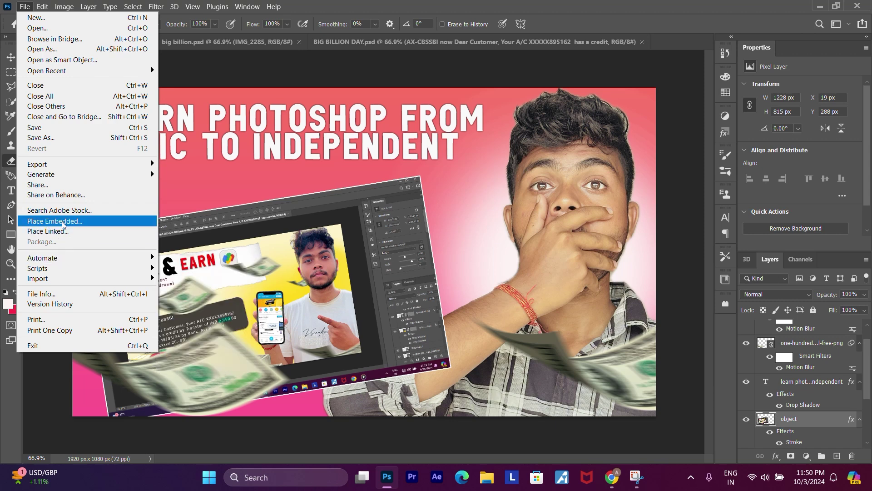
mouse_move(36, 164)
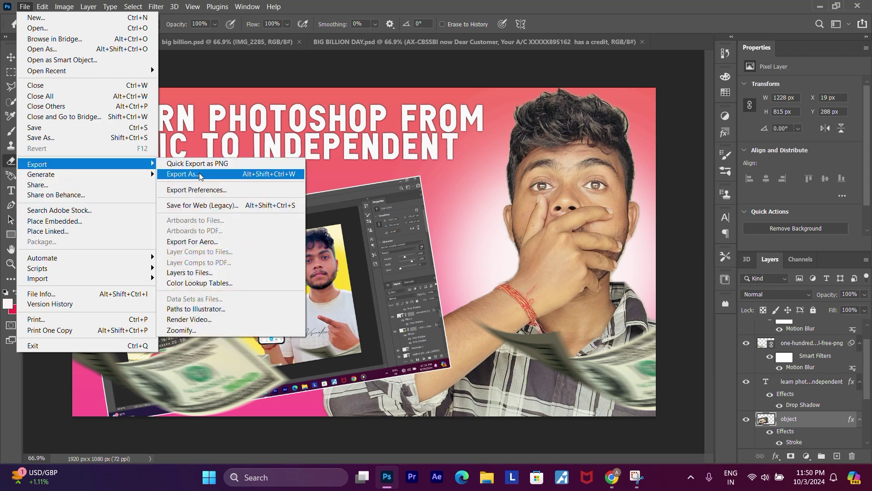
- Set the Export As format to JPG at 100% quality, then close the export window
click(200, 175)
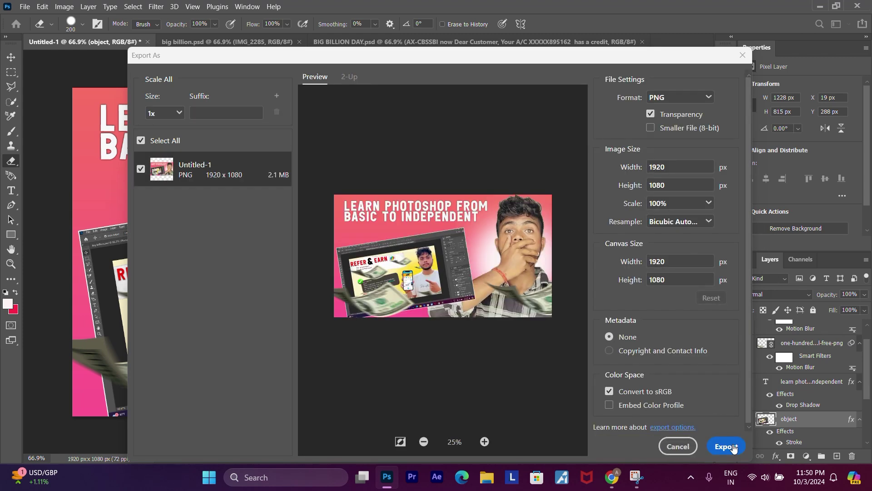
click(682, 97)
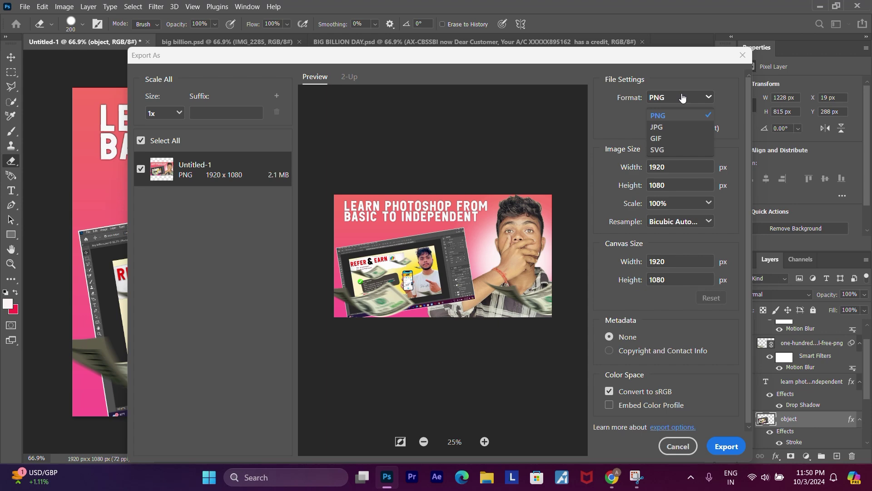
click(673, 127)
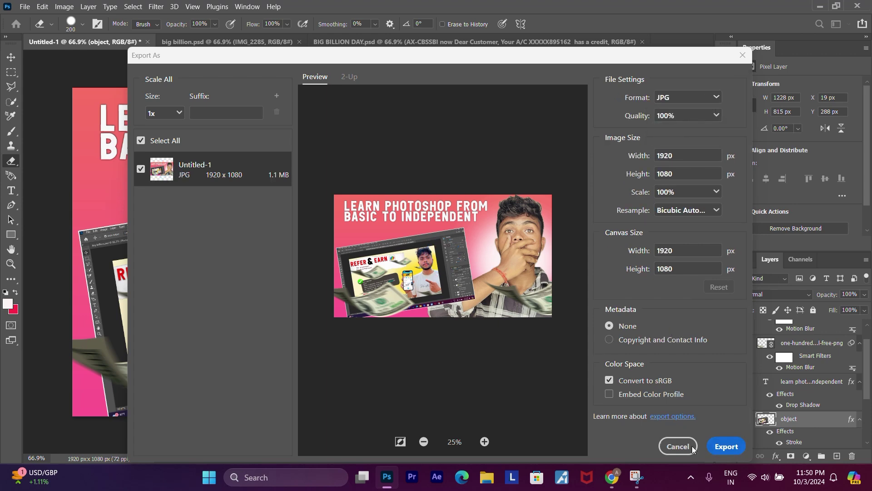
click(673, 446)
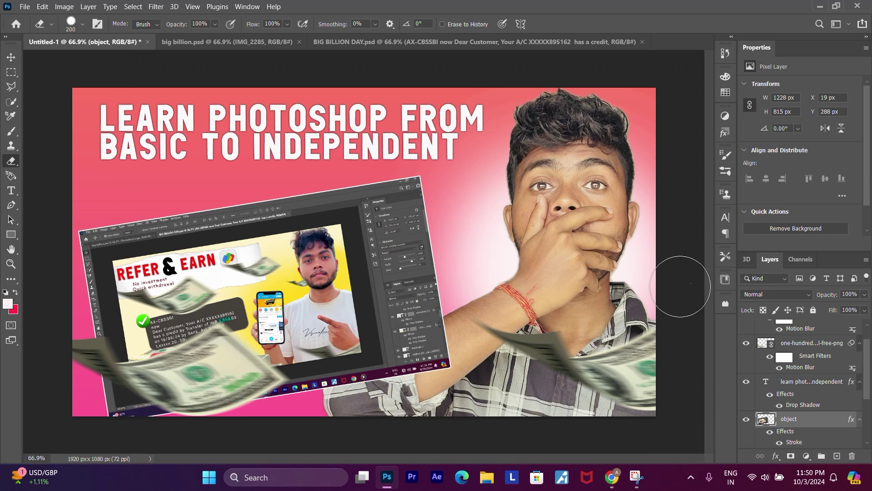